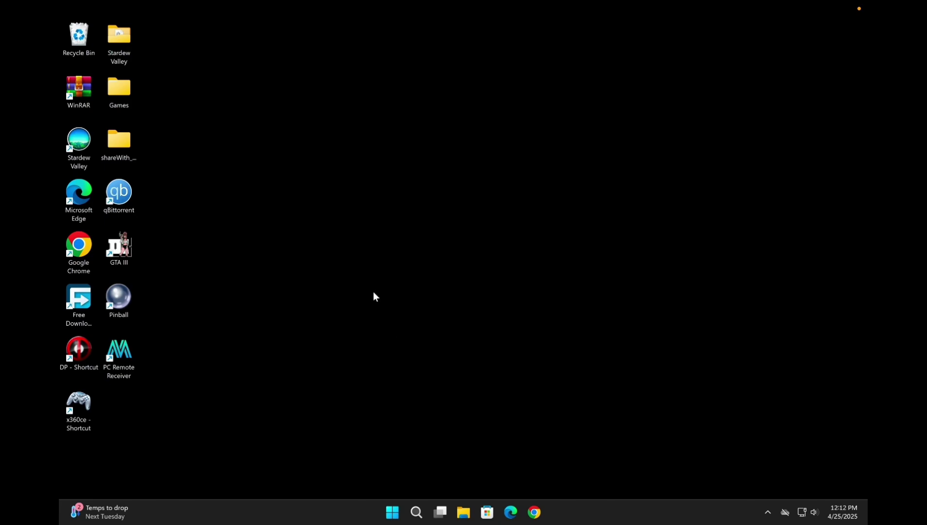
Move the Stardew Valley folder to mid-desktop, then open it to glance at its files and close it
{"action": "left_click_drag", "start_coordinate": [119, 24], "coordinate": [281, 179]}
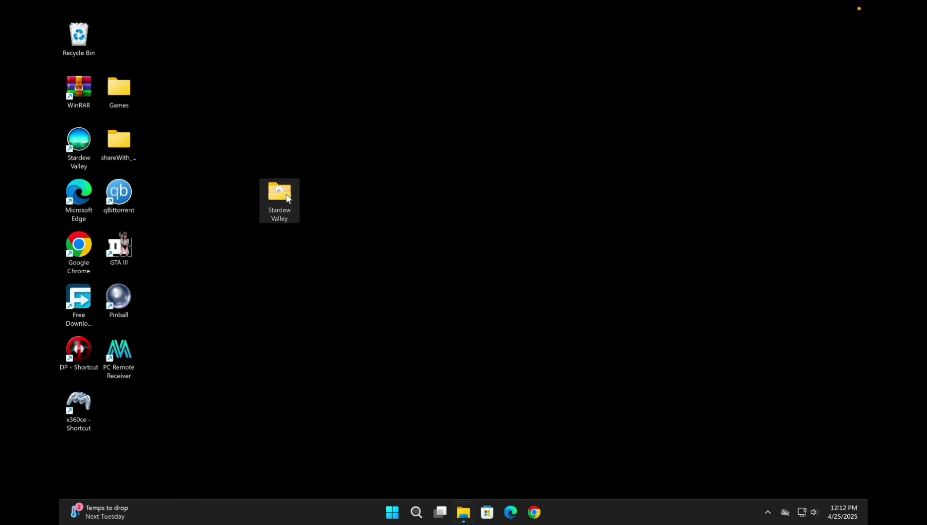
{"action": "double_click", "coordinate": [288, 195]}
{"action": "scroll", "coordinate": [337, 296], "scroll_direction": "down", "scroll_amount": 3}
{"action": "scroll", "coordinate": [337, 295], "scroll_direction": "up", "scroll_amount": 3}
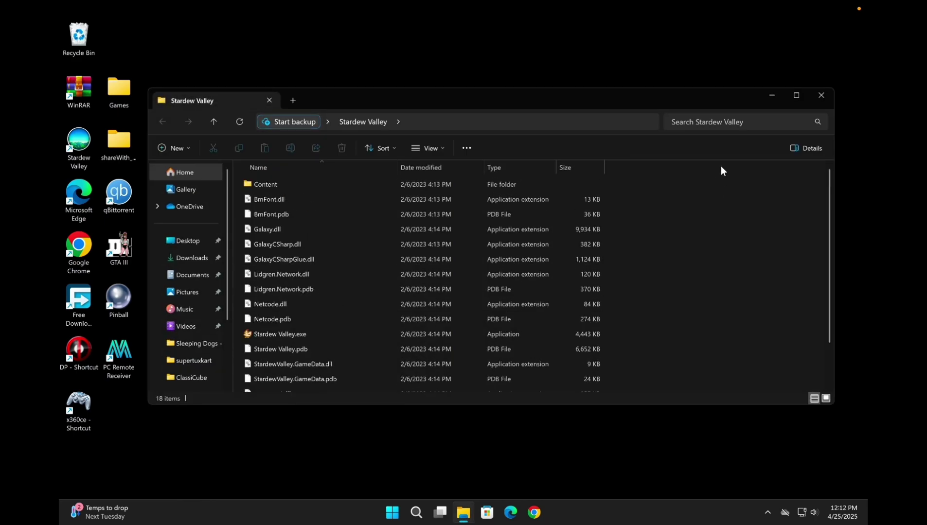
{"action": "left_click", "coordinate": [824, 98]}
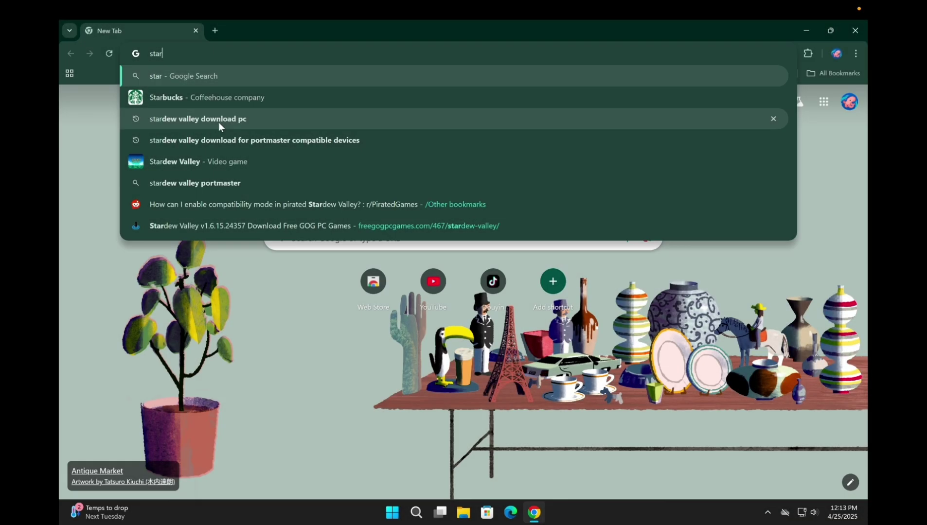
{"action": "type", "text": "star"}
Search Google for 'stardew valley download pc', skim the results, and reopen the Stardew Valley folder
{"action": "left_click", "coordinate": [219, 123]}
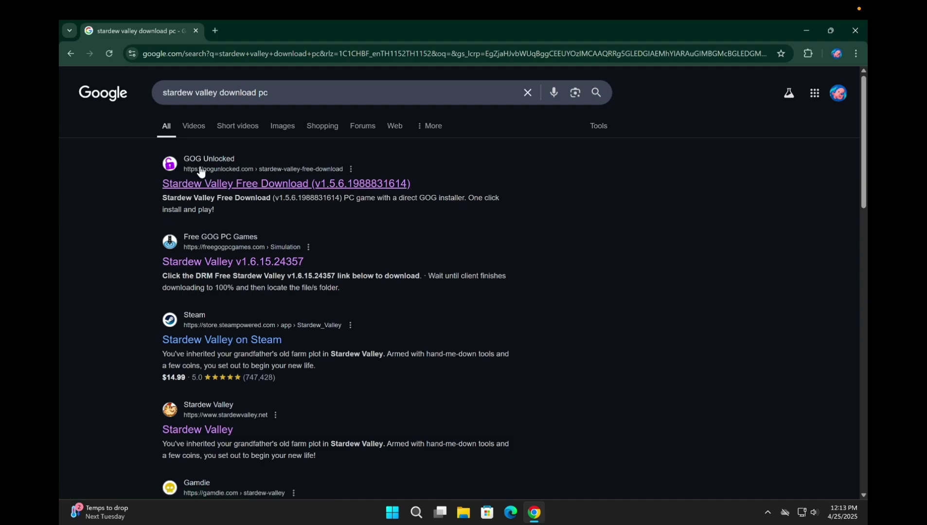
{"action": "scroll", "coordinate": [122, 327], "scroll_direction": "down", "scroll_amount": 4}
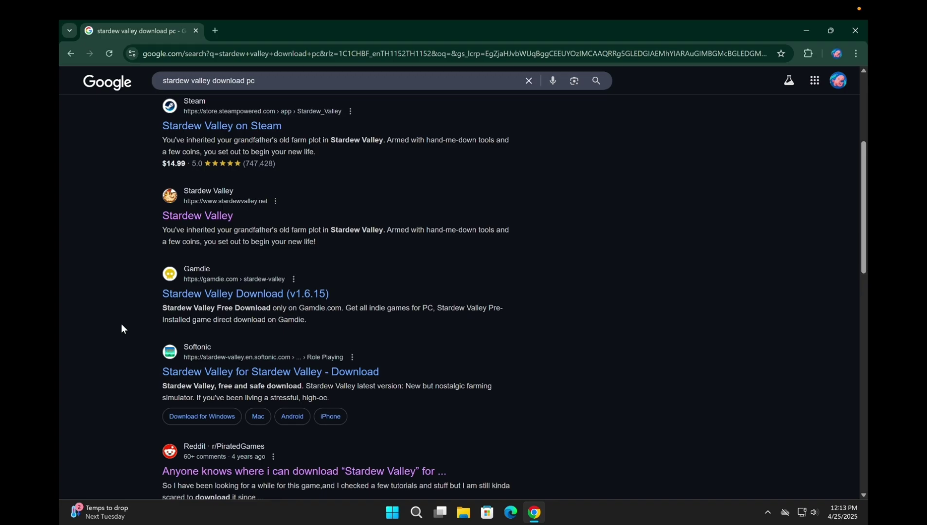
{"action": "scroll", "coordinate": [183, 227], "scroll_direction": "up", "scroll_amount": 2}
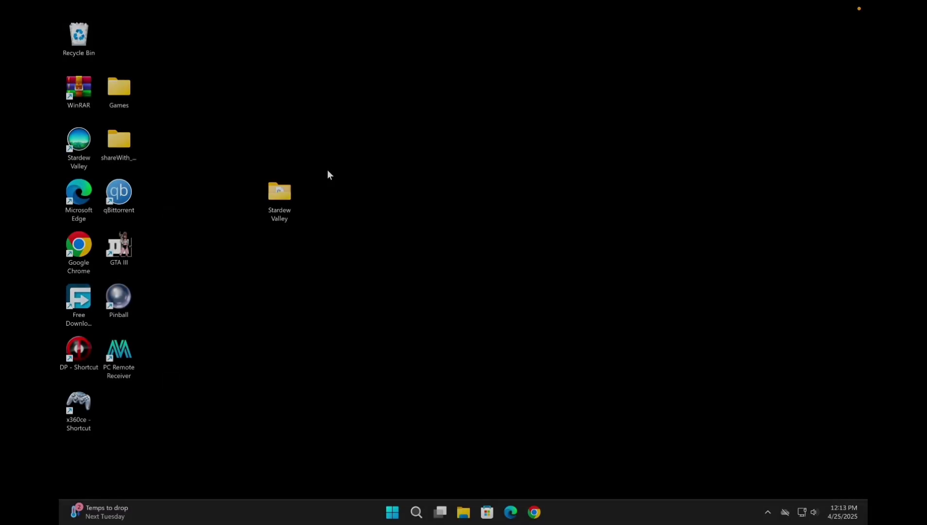
{"action": "double_click", "coordinate": [296, 220]}
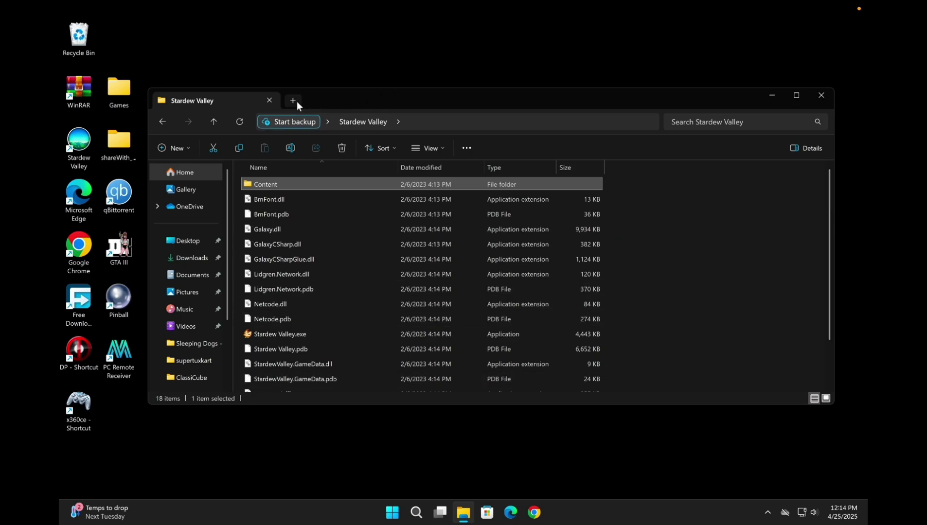
Go to the portmaster.games website in a new browser window
{"action": "left_click", "coordinate": [533, 511]}
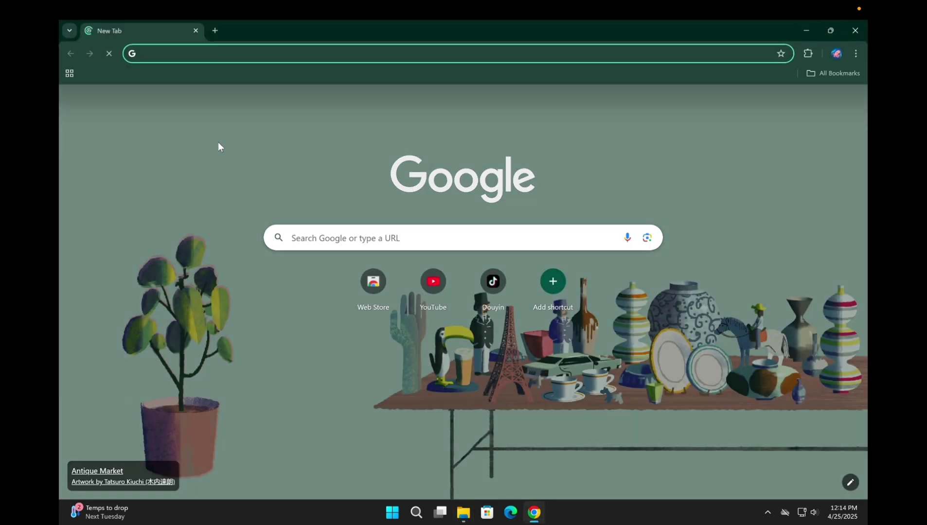
{"action": "type", "text": "p"}
{"action": "key", "text": "Return"}
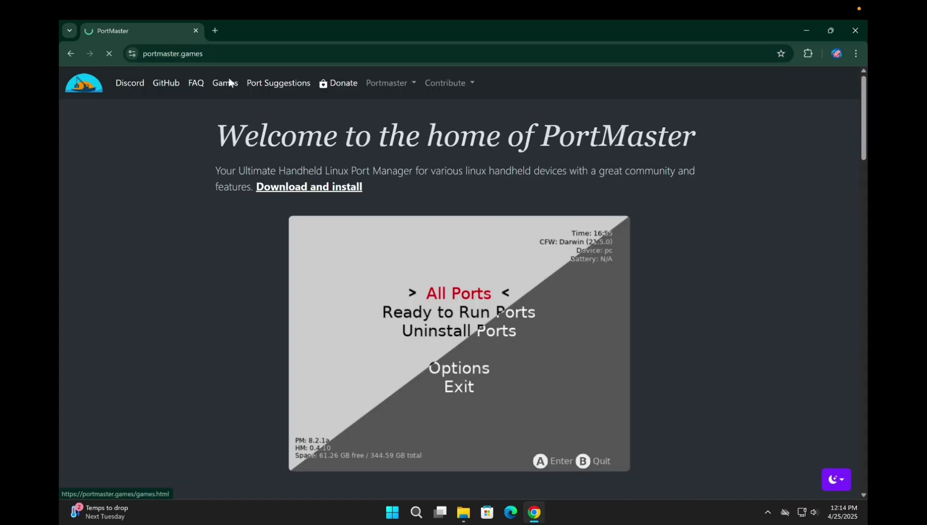
Search the PortMaster games for 'starde' and start downloading the Stardew Valley port
{"action": "left_click", "coordinate": [225, 83]}
{"action": "left_click", "coordinate": [290, 119]}
{"action": "type", "text": "st"}
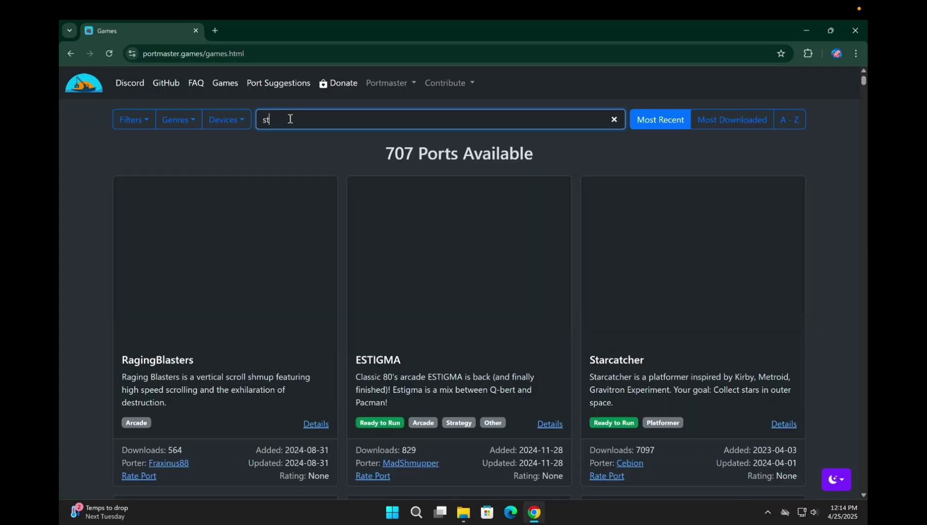
{"action": "type", "text": "arde"}
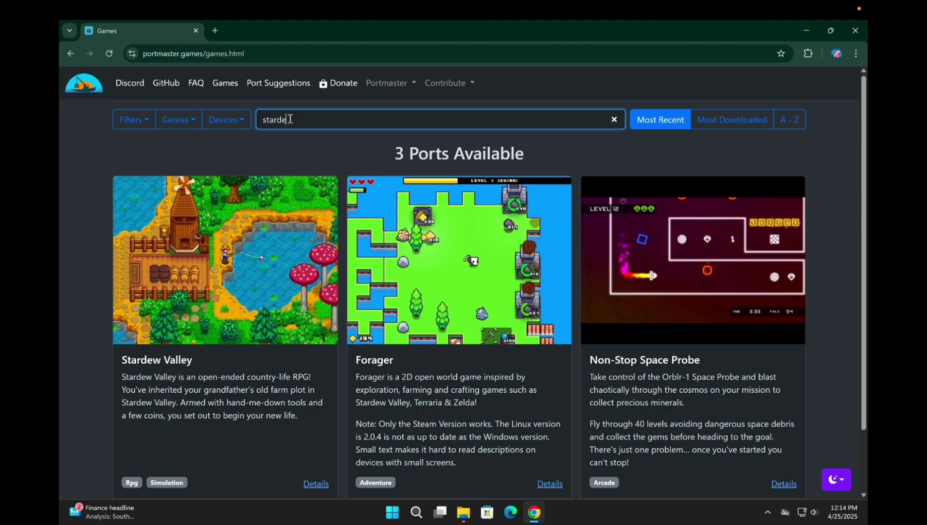
{"action": "left_click", "coordinate": [154, 357]}
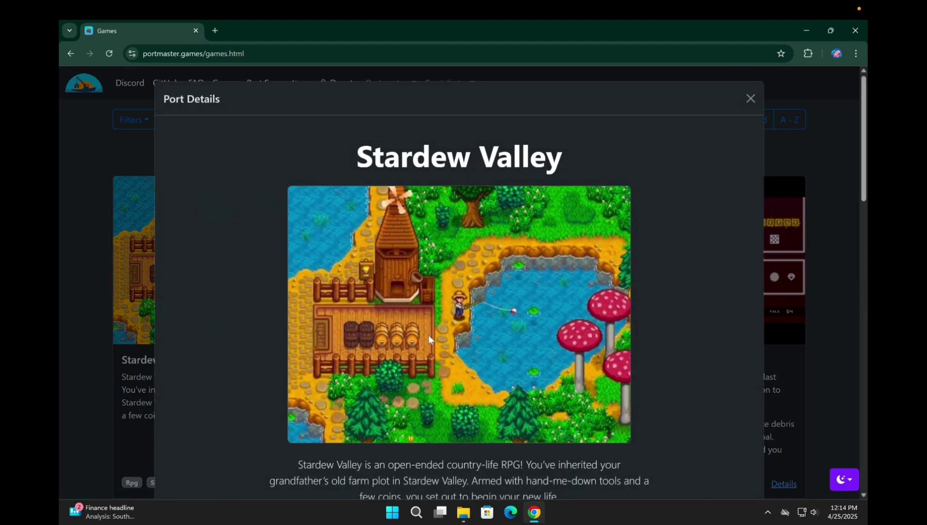
{"action": "scroll", "coordinate": [428, 335], "scroll_direction": "down", "scroll_amount": 5}
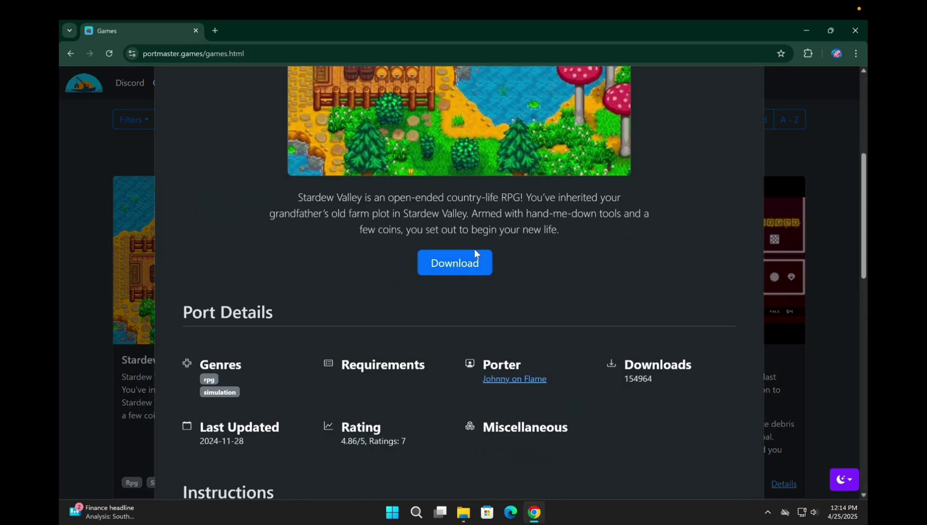
{"action": "left_click", "coordinate": [472, 263]}
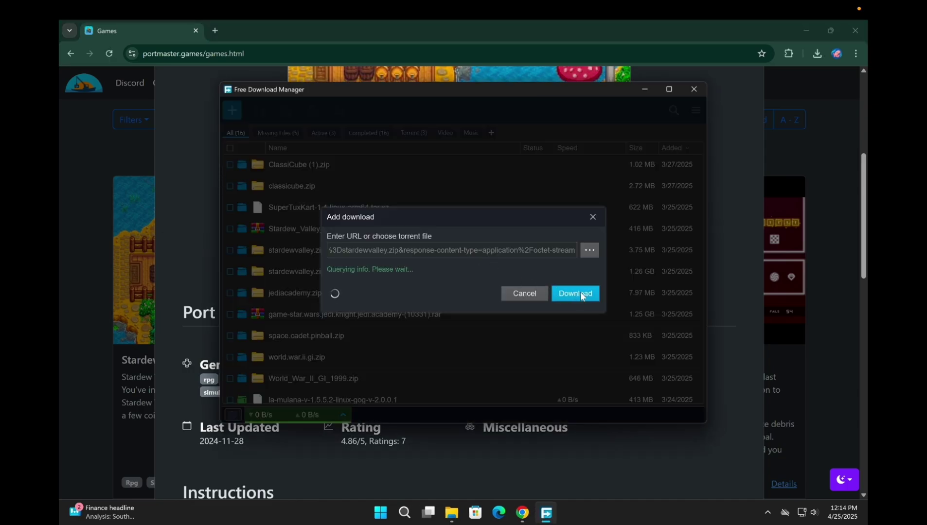
Confirm the port download in Free Download Manager, saving it renamed as stardewvalley (1).zip
{"action": "left_click", "coordinate": [585, 310]}
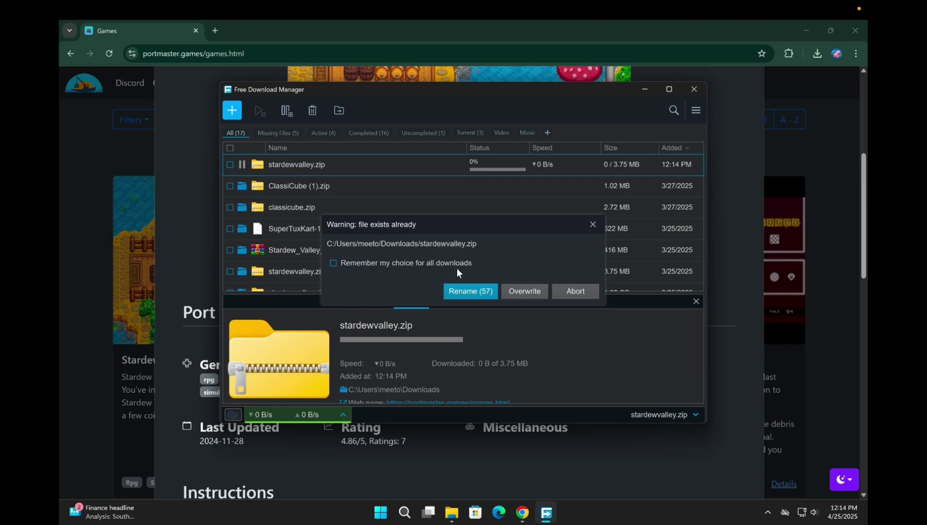
{"action": "left_click", "coordinate": [474, 291]}
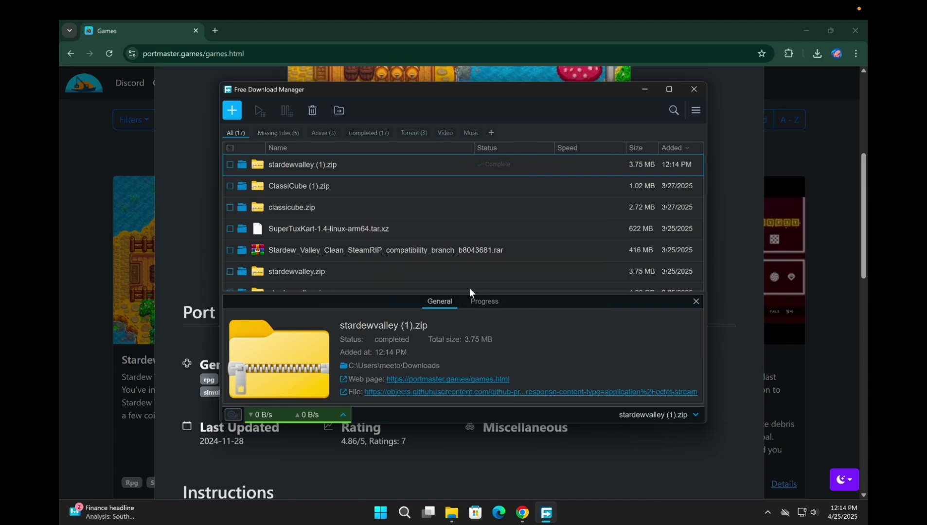
{"action": "left_click", "coordinate": [694, 89]}
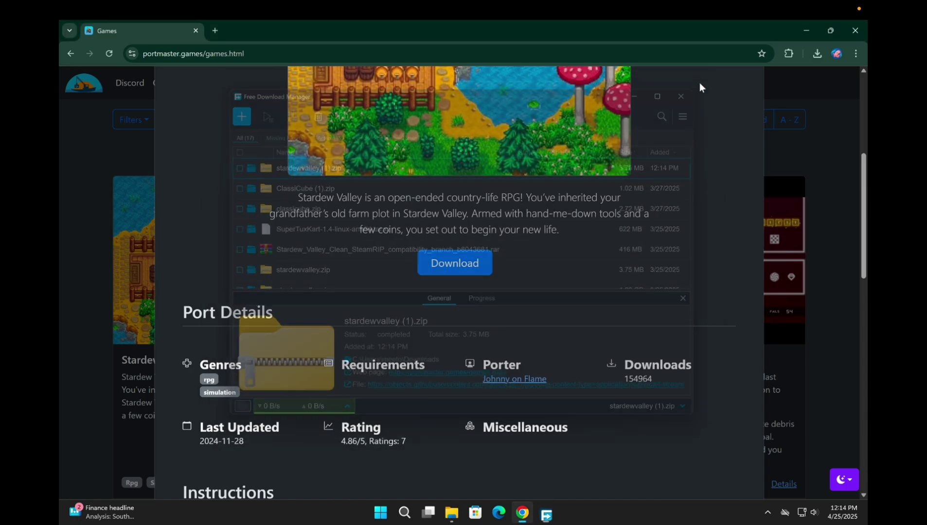
Read the port's installation requirements on the page and return to the game files window
{"action": "scroll", "coordinate": [580, 299], "scroll_direction": "down", "scroll_amount": 5}
{"action": "scroll", "coordinate": [580, 298], "scroll_direction": "down", "scroll_amount": 2}
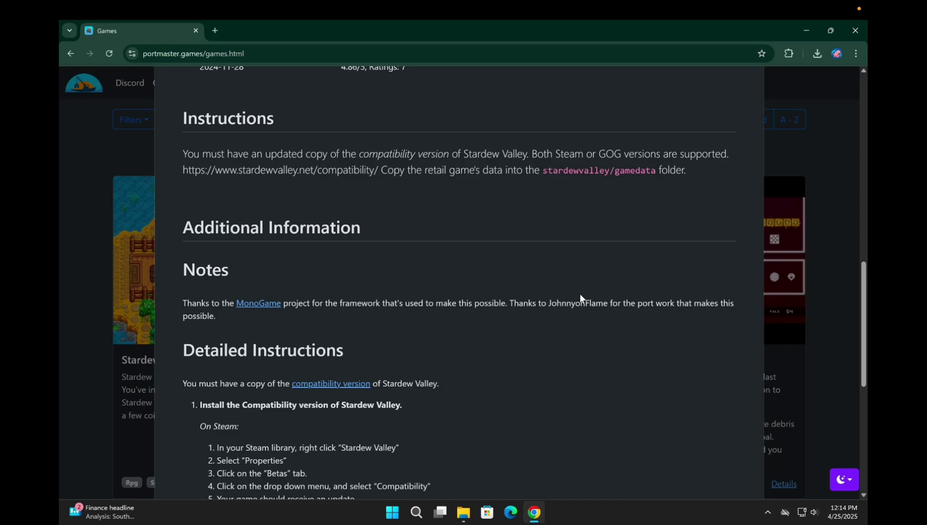
{"action": "left_click_drag", "start_coordinate": [185, 154], "coordinate": [338, 176]}
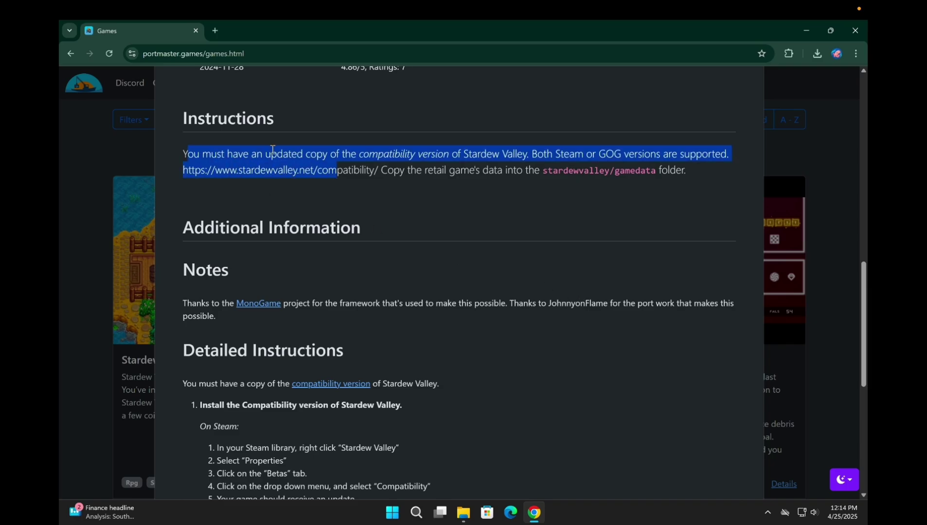
{"action": "key", "text": "alt+Tab"}
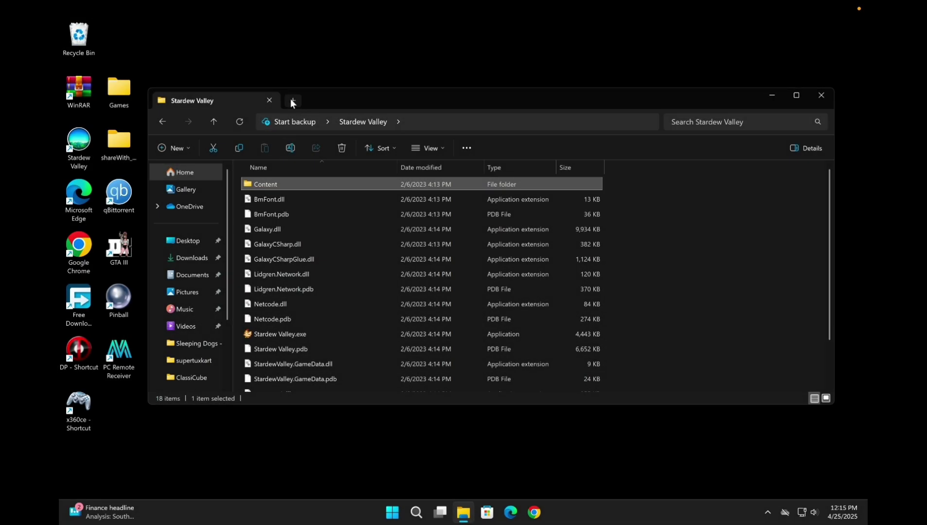
Extract the downloaded stardewvalley (1).zip in Downloads into a stardewvalley (1) folder
{"action": "left_click", "coordinate": [291, 101]}
{"action": "left_click", "coordinate": [192, 258]}
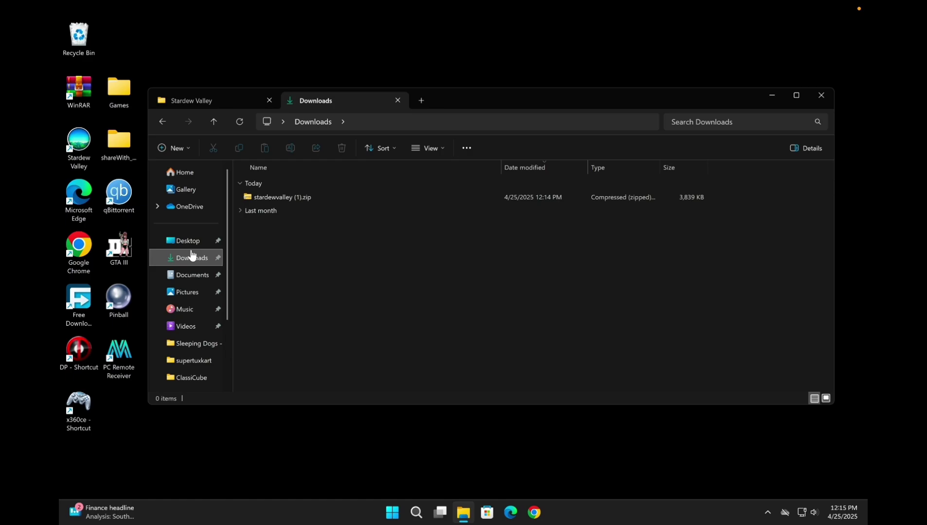
{"action": "left_click", "coordinate": [309, 196]}
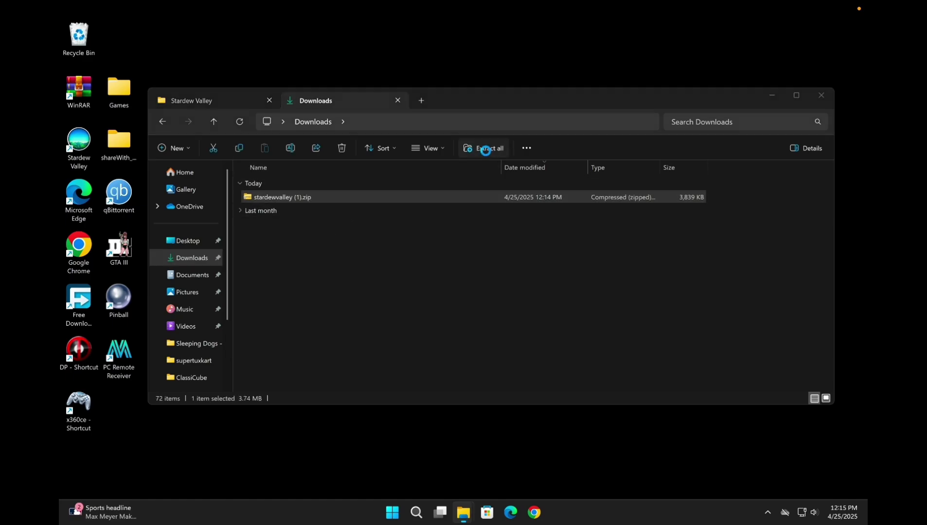
{"action": "left_click", "coordinate": [486, 148]}
{"action": "left_click", "coordinate": [549, 373]}
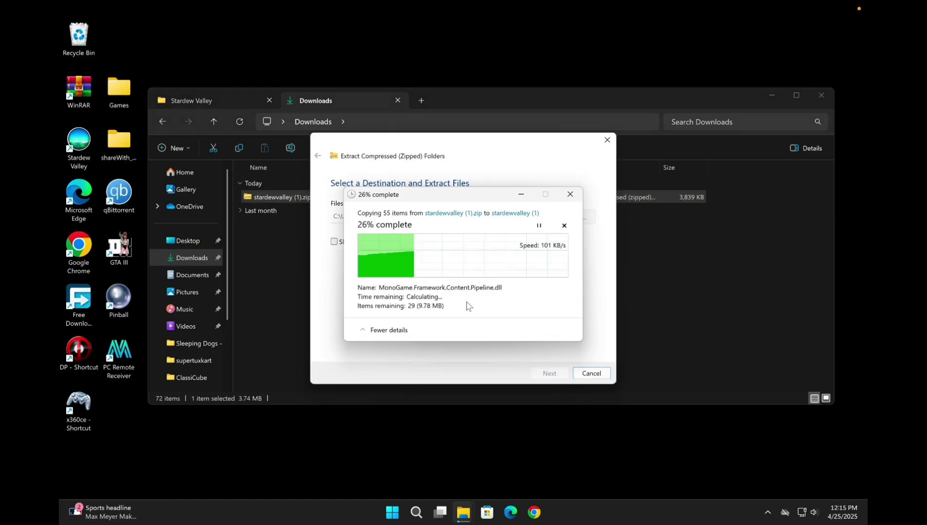
Navigate into stardewvalley (1), then stardewvalley, then its gamedata folder
{"action": "left_click", "coordinate": [380, 209]}
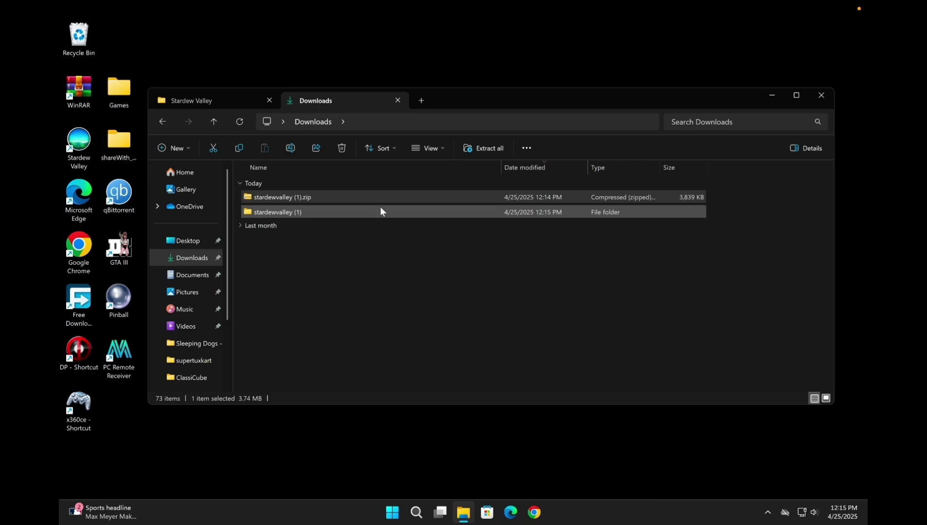
{"action": "double_click", "coordinate": [376, 211]}
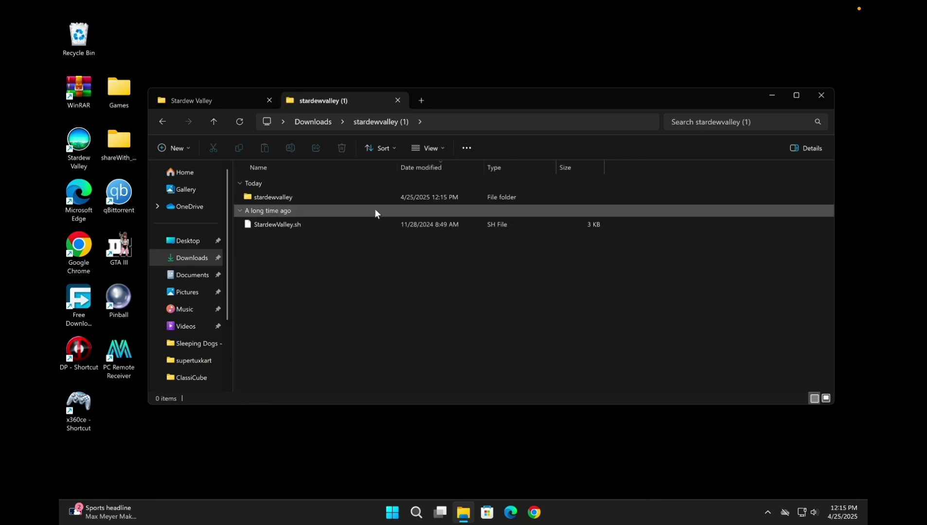
{"action": "double_click", "coordinate": [350, 195]}
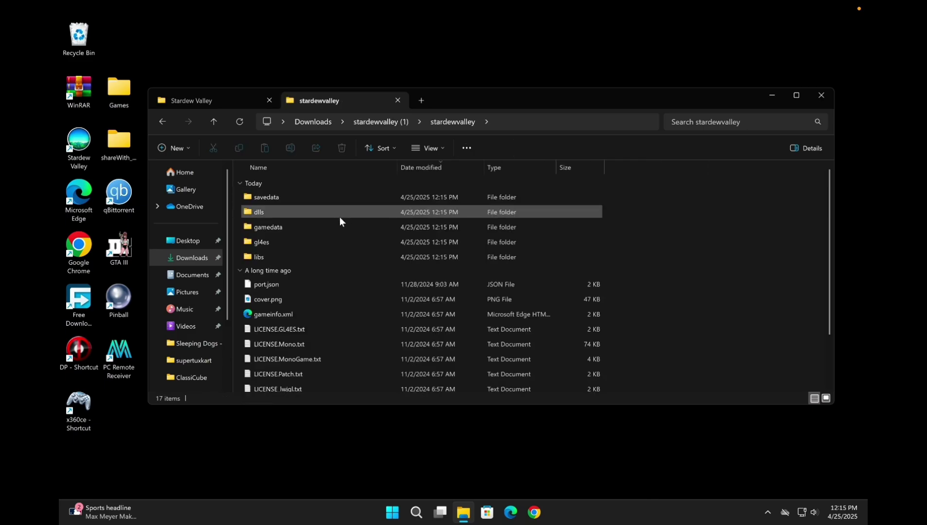
{"action": "scroll", "coordinate": [333, 341], "scroll_direction": "down", "scroll_amount": 1}
{"action": "scroll", "coordinate": [331, 346], "scroll_direction": "up", "scroll_amount": 1}
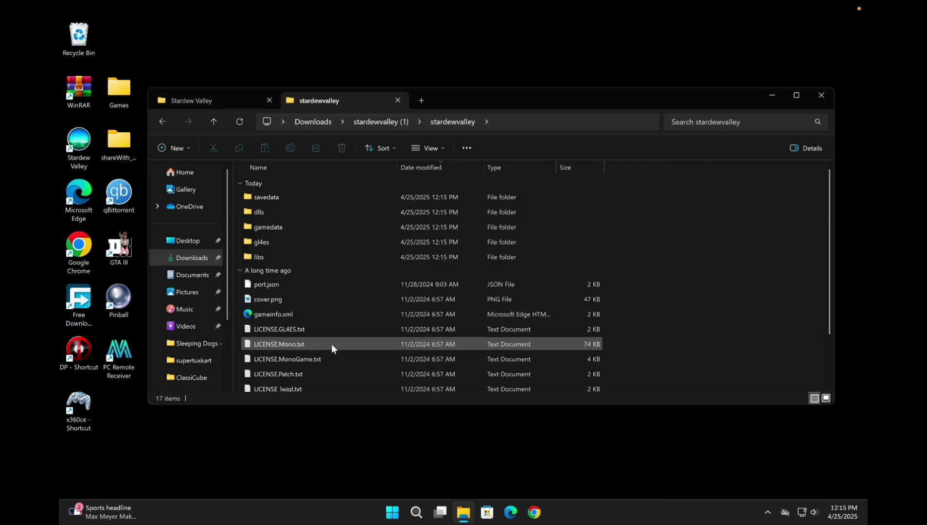
{"action": "double_click", "coordinate": [315, 228]}
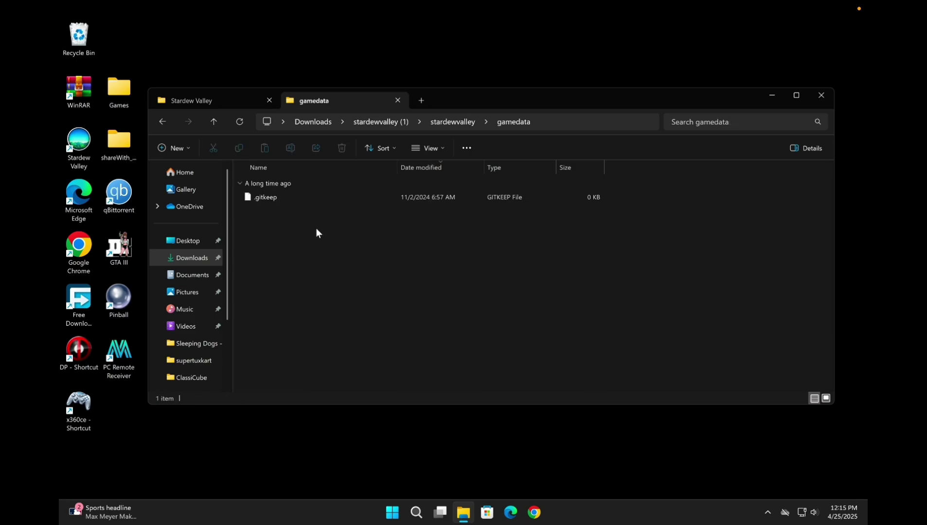
Copy all 18 Stardew Valley game files and paste them into the port's gamedata folder
{"action": "left_click", "coordinate": [222, 105]}
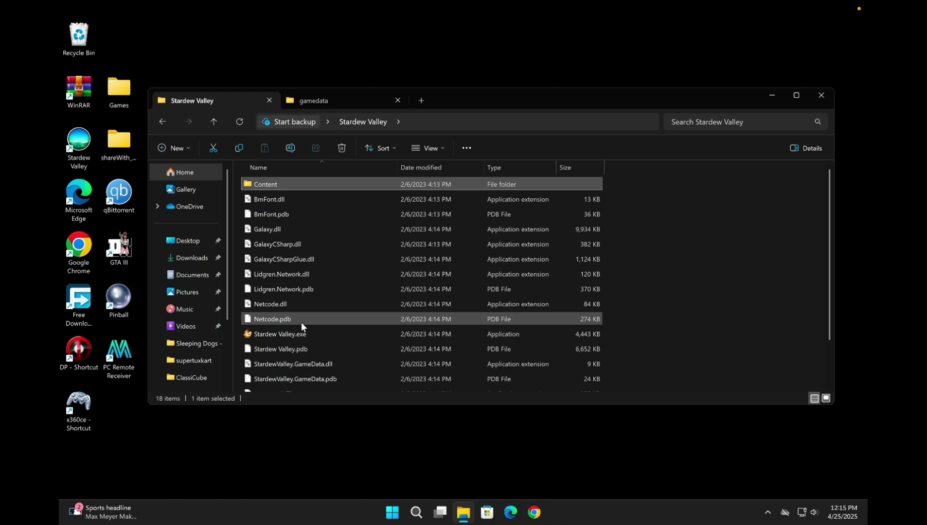
{"action": "scroll", "coordinate": [301, 322], "scroll_direction": "down", "scroll_amount": 2}
{"action": "scroll", "coordinate": [302, 326], "scroll_direction": "up", "scroll_amount": 2}
{"action": "left_click", "coordinate": [302, 276]}
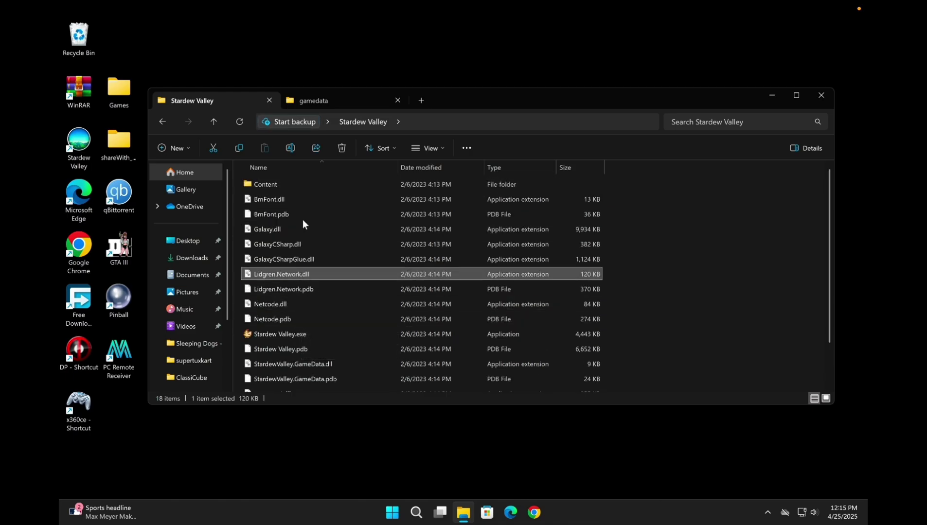
{"action": "key", "text": "ctrl+a"}
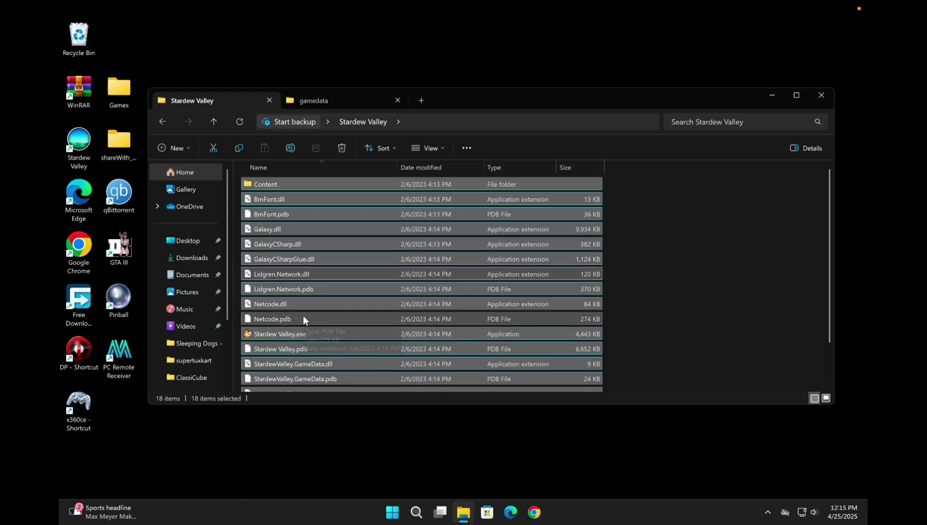
{"action": "key", "text": "ctrl+c"}
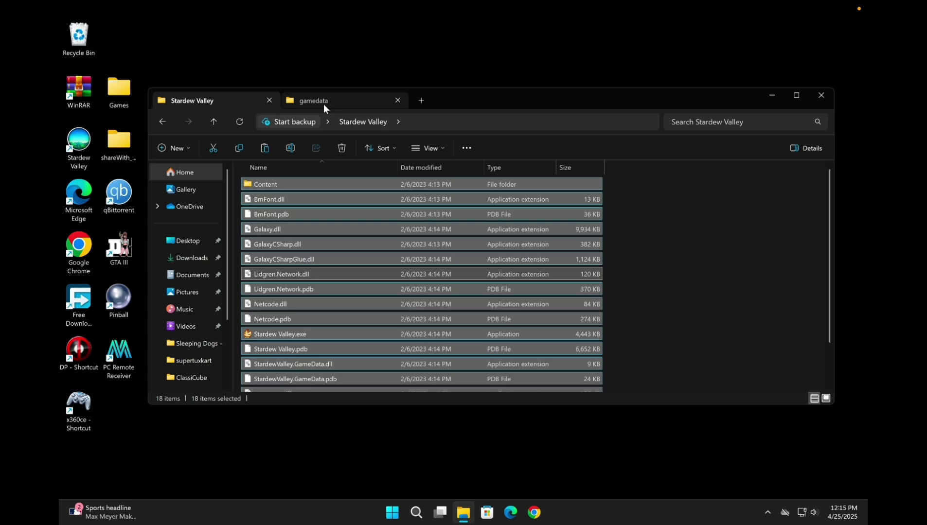
{"action": "left_click", "coordinate": [324, 105]}
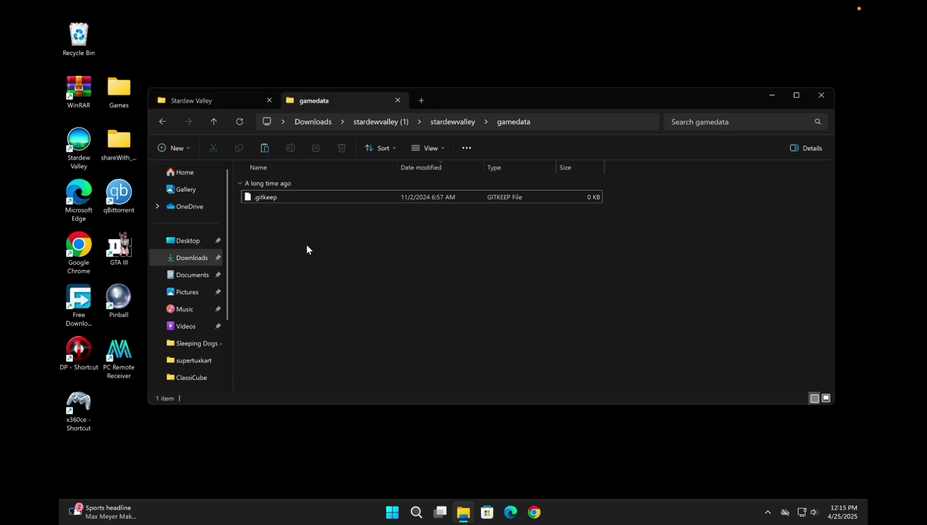
{"action": "key", "text": "ctrl+v"}
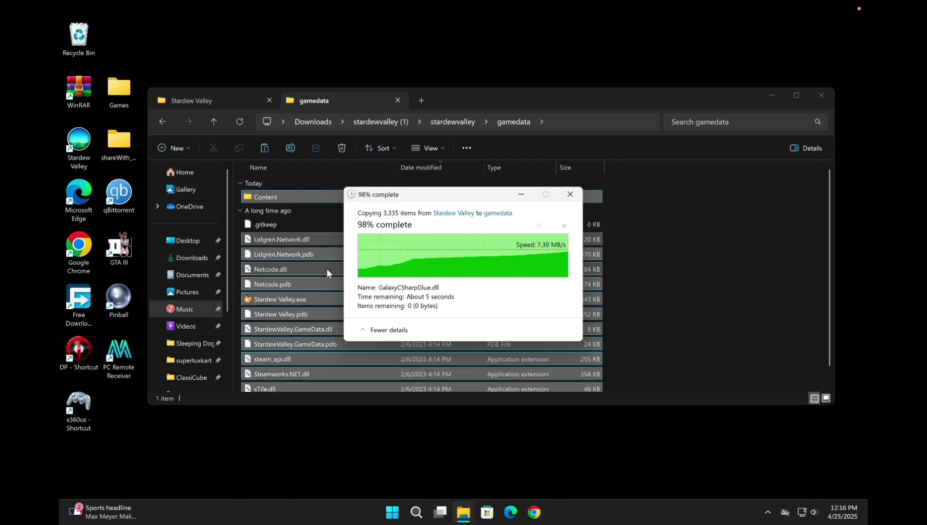
Check the pasted files in gamedata, then close both File Explorer tabs
{"action": "scroll", "coordinate": [692, 281], "scroll_direction": "down", "scroll_amount": 3}
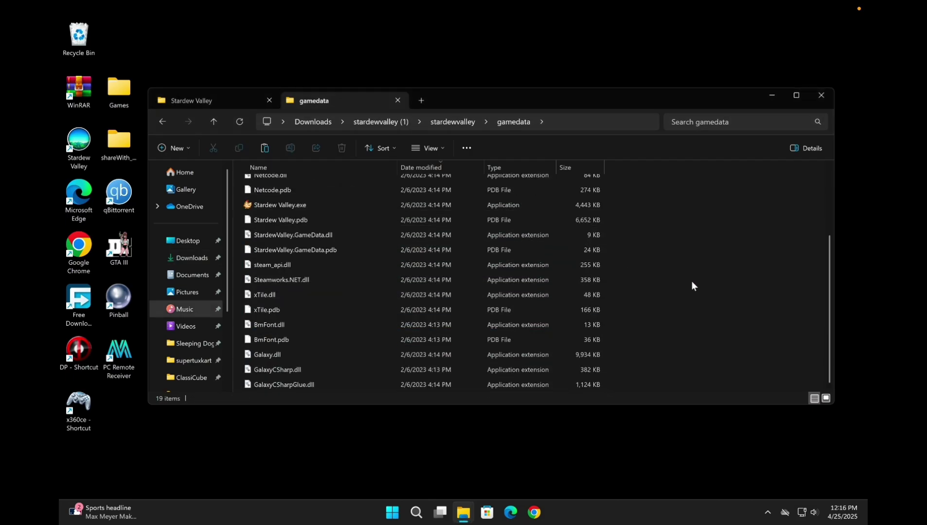
{"action": "scroll", "coordinate": [691, 281], "scroll_direction": "up", "scroll_amount": 3}
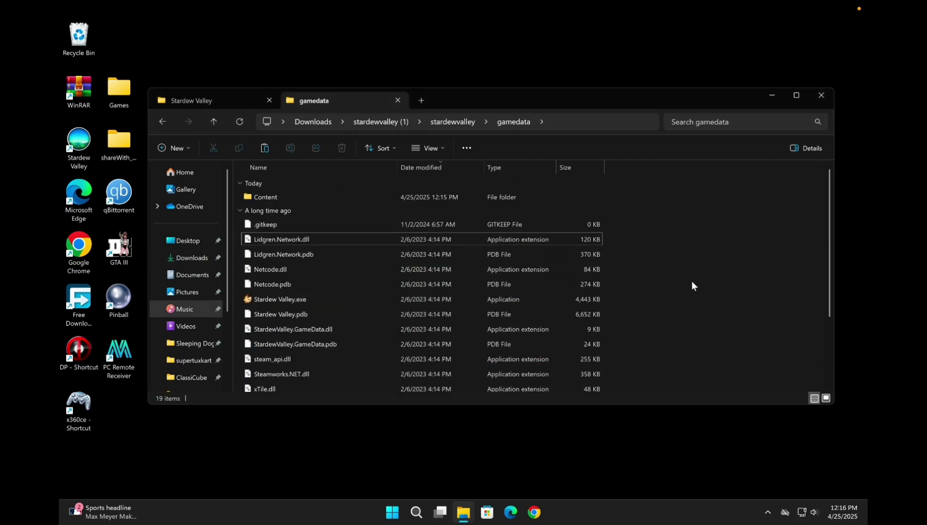
{"action": "left_click", "coordinate": [398, 98]}
{"action": "left_click", "coordinate": [270, 101]}
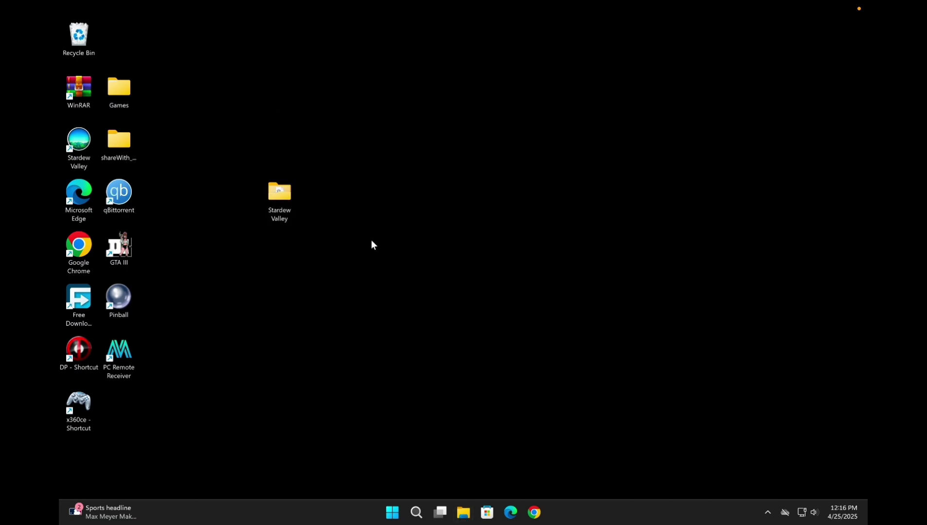
Move the desktop folder aside, copy the 553 MB stardewvalley (1) folder, and switch to the Mac
{"action": "left_click_drag", "start_coordinate": [279, 194], "coordinate": [113, 30]}
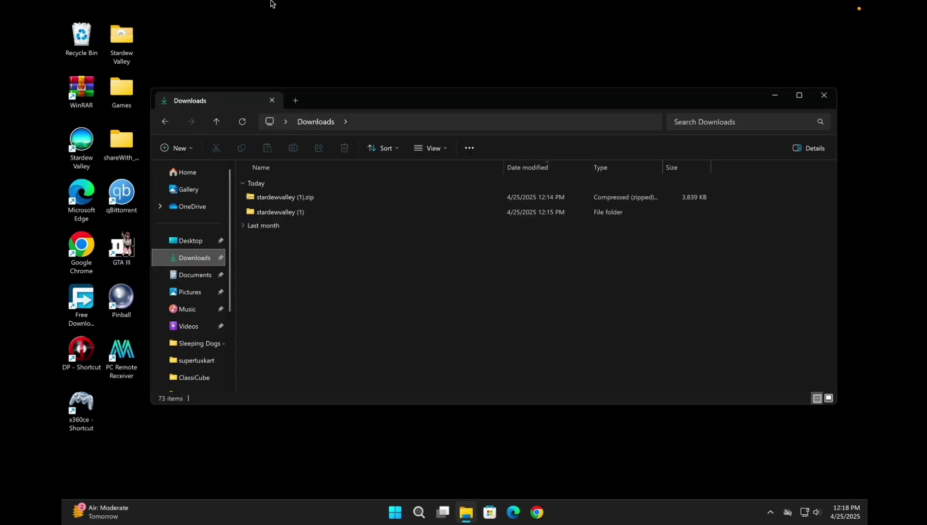
{"action": "mouse_move", "coordinate": [271, 2]}
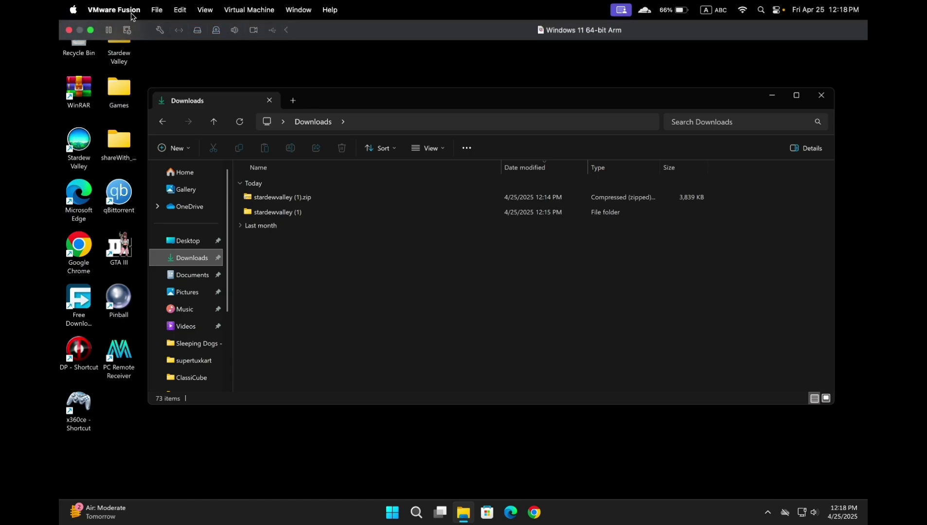
{"action": "left_click", "coordinate": [288, 212]}
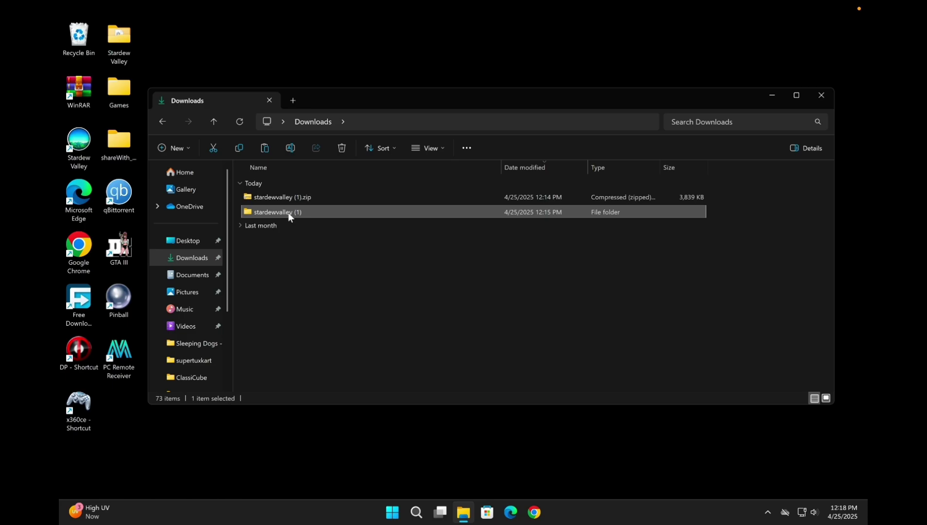
{"action": "right_click", "coordinate": [288, 212]}
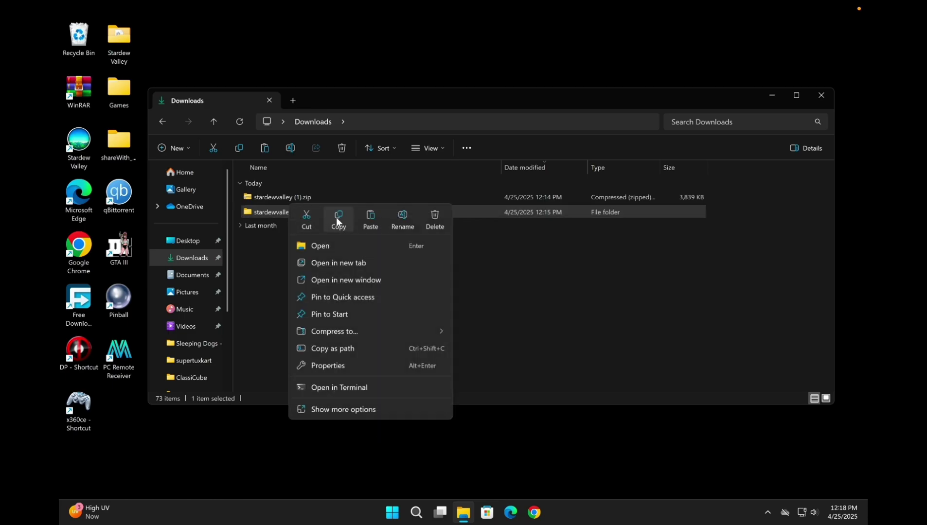
{"action": "left_click", "coordinate": [268, 210]}
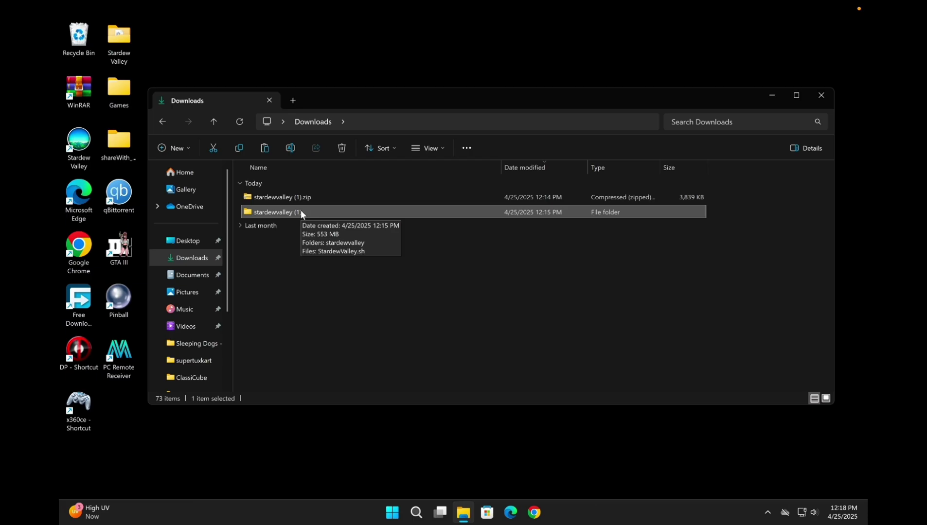
{"action": "key", "text": "super"}
{"action": "key", "text": "Escape"}
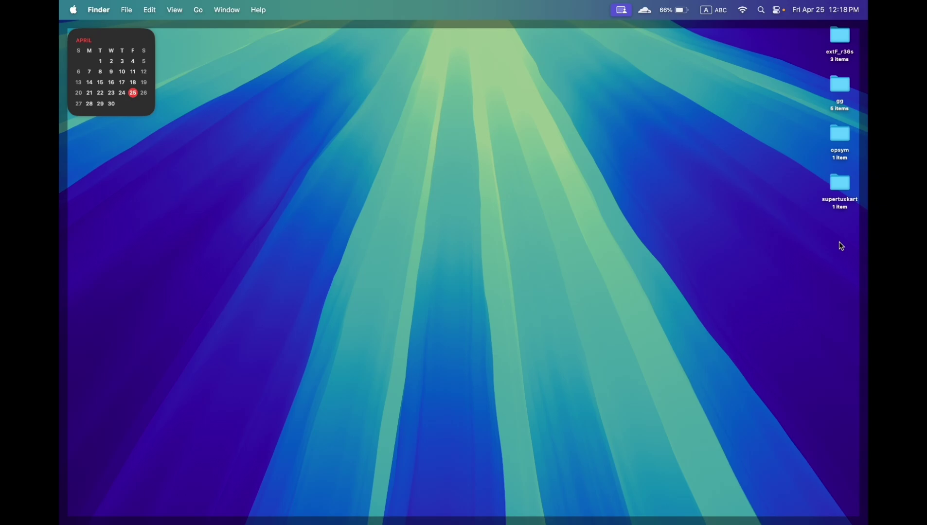
Create a new desktop folder named stardewValley and open it in Finder
{"action": "right_click", "coordinate": [839, 245]}
{"action": "left_click", "coordinate": [826, 247]}
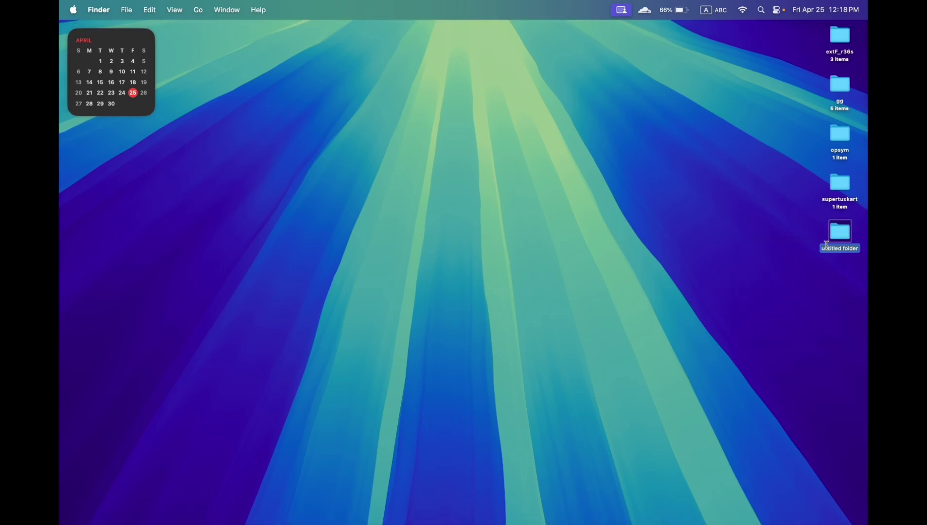
{"action": "type", "text": "stardewV"}
{"action": "type", "text": "alley"}
{"action": "key", "text": "Return"}
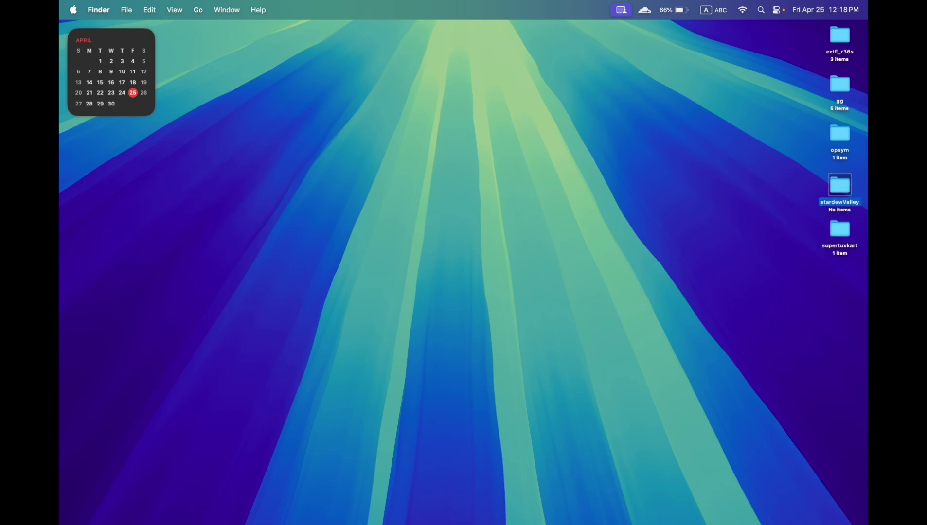
{"action": "double_click", "coordinate": [841, 192]}
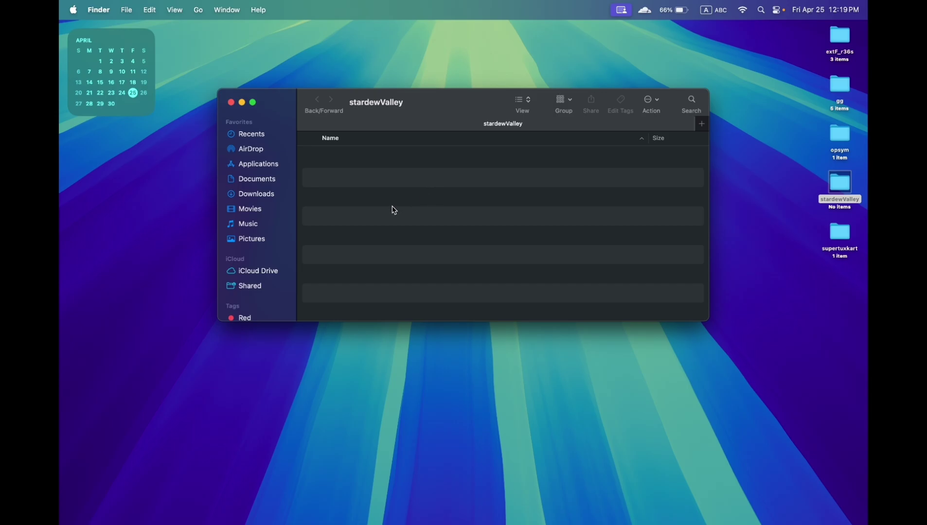
Select the stardewvalley (1) folder in the Windows VM and return to the Mac desktop
{"action": "key", "text": "ctrl+Right"}
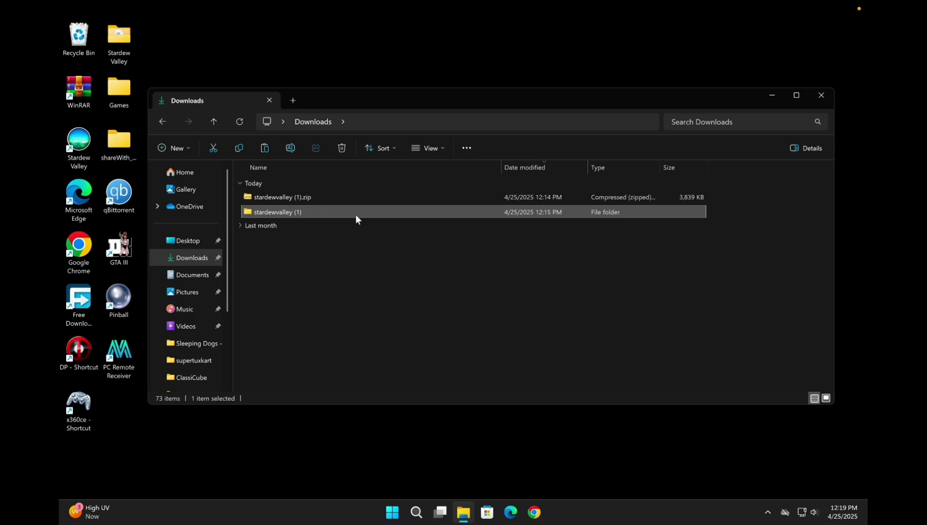
{"action": "left_click", "coordinate": [347, 213]}
{"action": "key", "text": "ctrl+Left"}
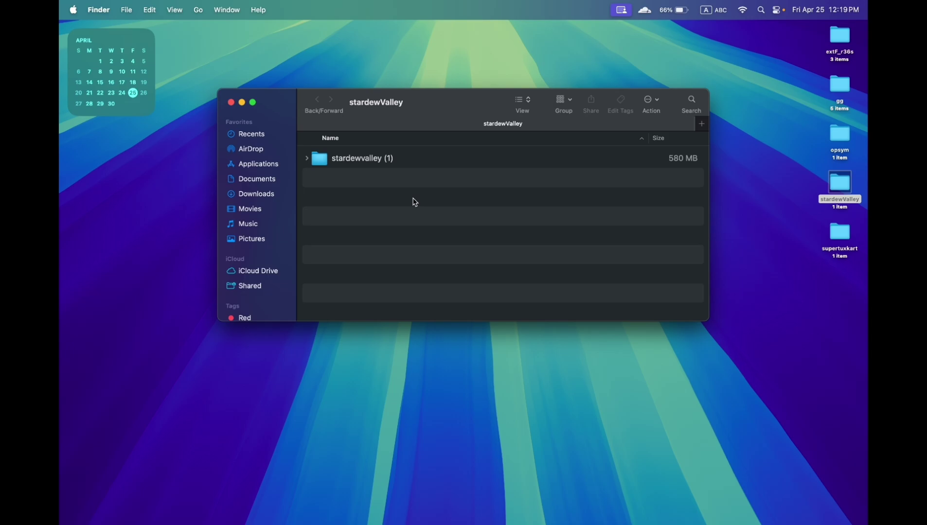
Expand the stardewvalley (1) port folder and preview its cover.png game art
{"action": "left_click", "coordinate": [306, 158]}
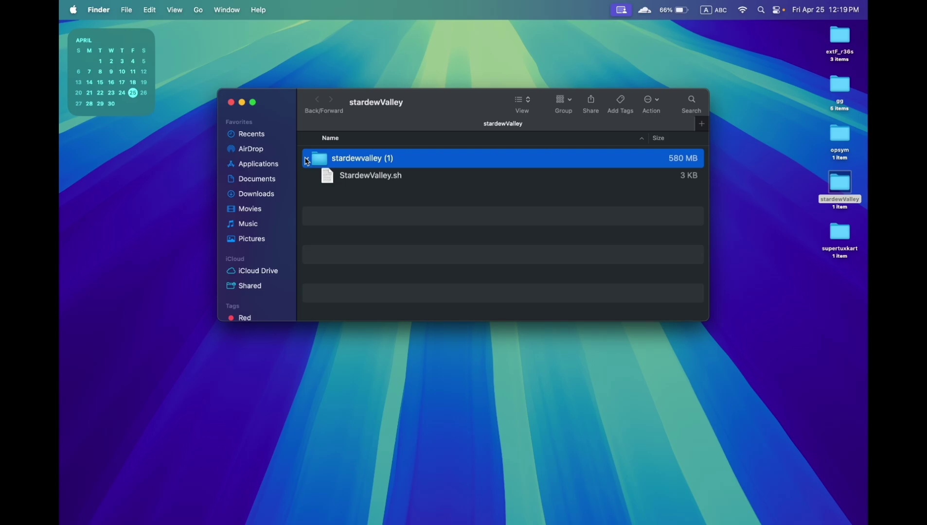
{"action": "left_click", "coordinate": [314, 178]}
{"action": "scroll", "coordinate": [319, 200], "scroll_direction": "down", "scroll_amount": 2}
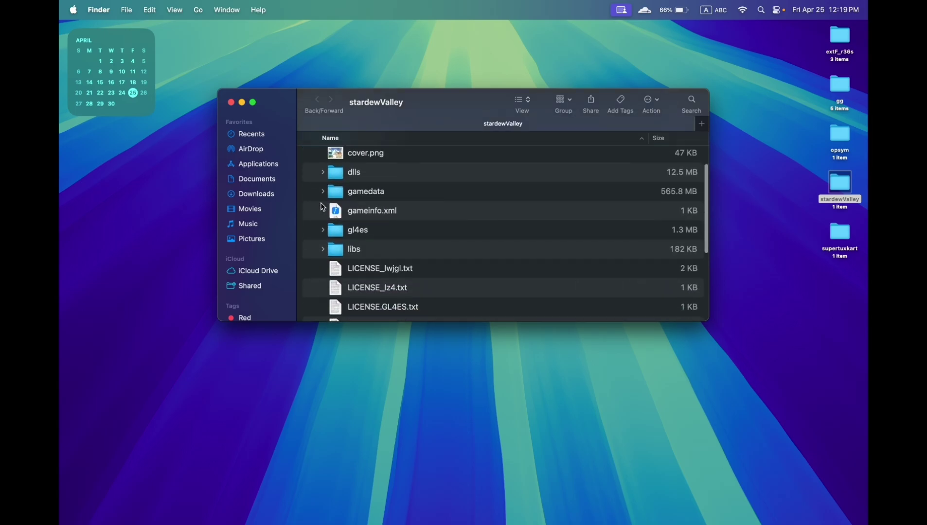
{"action": "scroll", "coordinate": [321, 202], "scroll_direction": "up", "scroll_amount": 2}
{"action": "left_click", "coordinate": [358, 202]}
{"action": "double_click", "coordinate": [357, 201]}
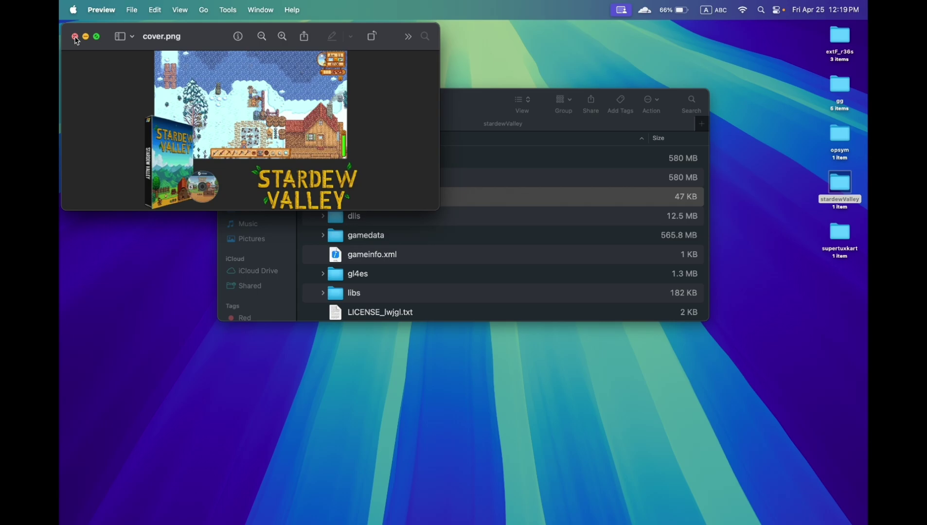
{"action": "left_click", "coordinate": [74, 36]}
Collapse the port folders back to one row and close the stardewValley Finder window
{"action": "left_click", "coordinate": [314, 178]}
{"action": "left_click", "coordinate": [309, 161]}
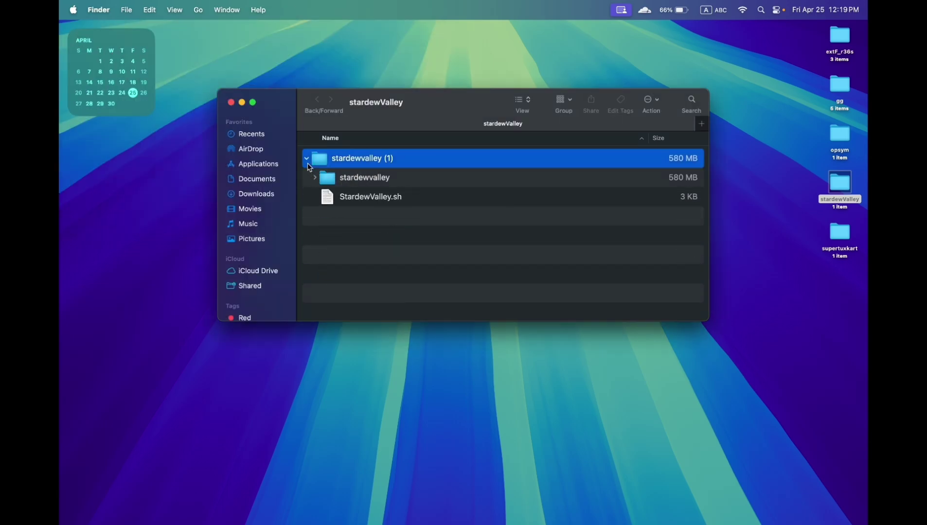
{"action": "left_click", "coordinate": [307, 159]}
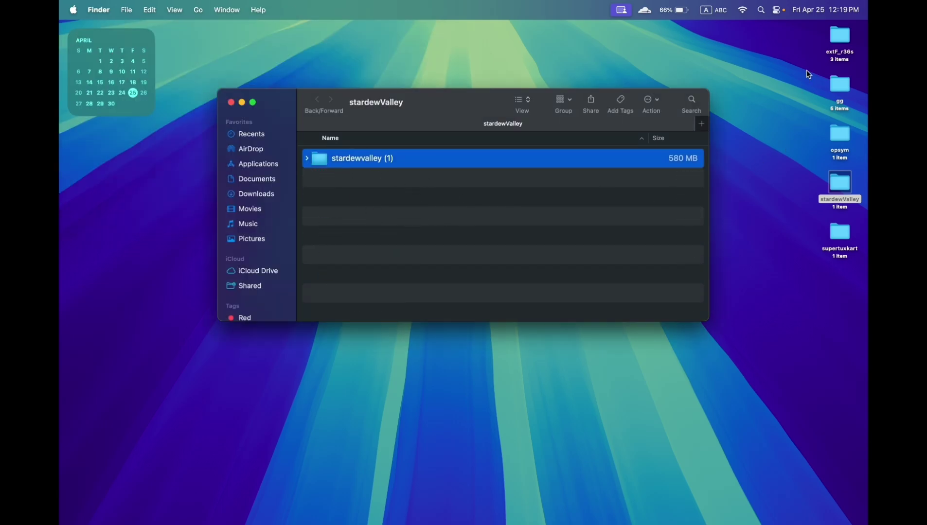
{"action": "left_click", "coordinate": [232, 103]}
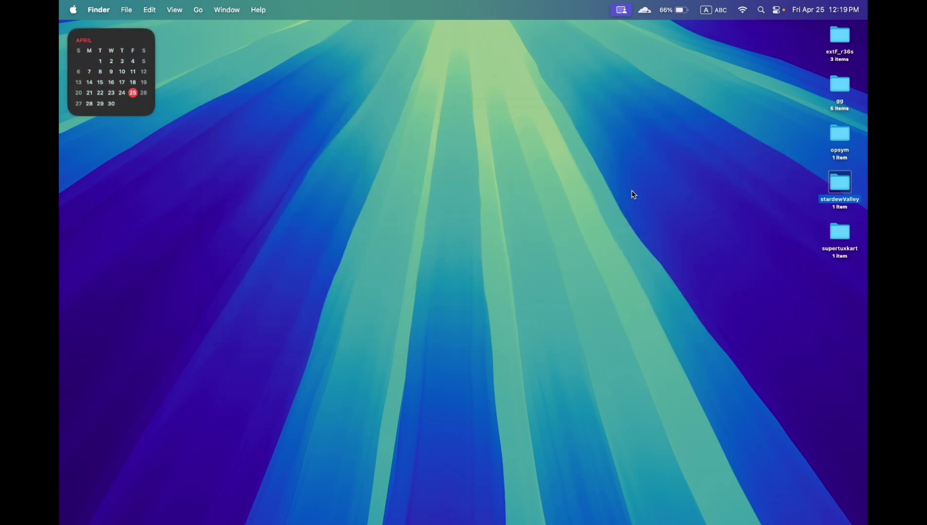
Open the ports folder on the EASYROMS card
{"action": "scroll", "coordinate": [514, 230], "scroll_direction": "down", "scroll_amount": 10}
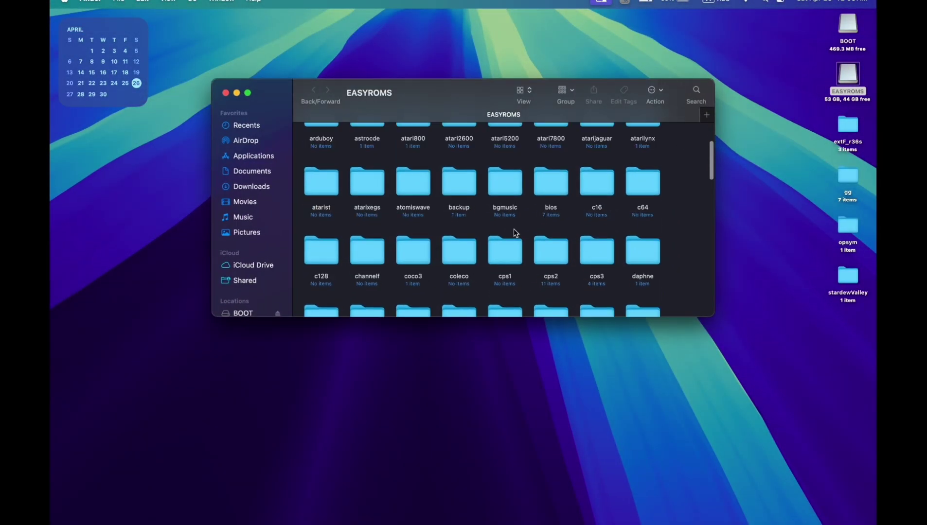
{"action": "scroll", "coordinate": [514, 230], "scroll_direction": "down", "scroll_amount": 5}
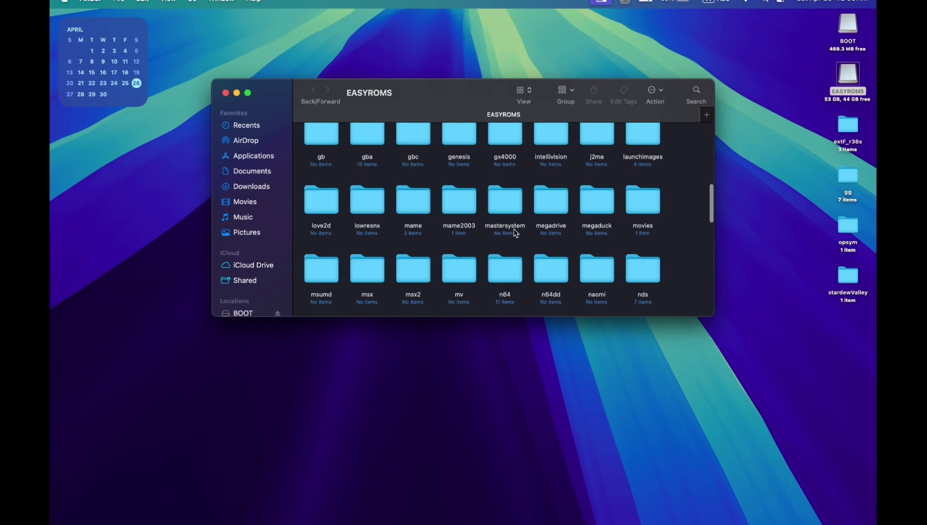
{"action": "scroll", "coordinate": [513, 229], "scroll_direction": "down", "scroll_amount": 3}
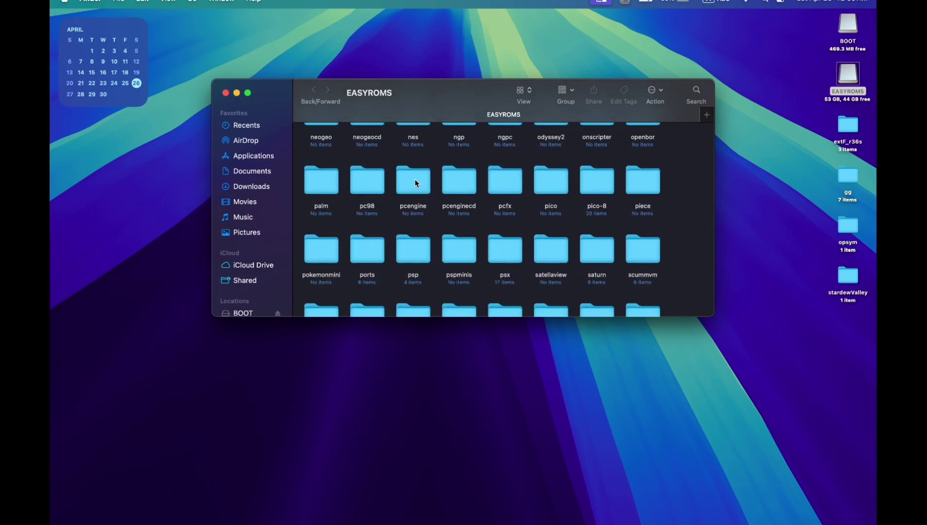
{"action": "double_click", "coordinate": [364, 251]}
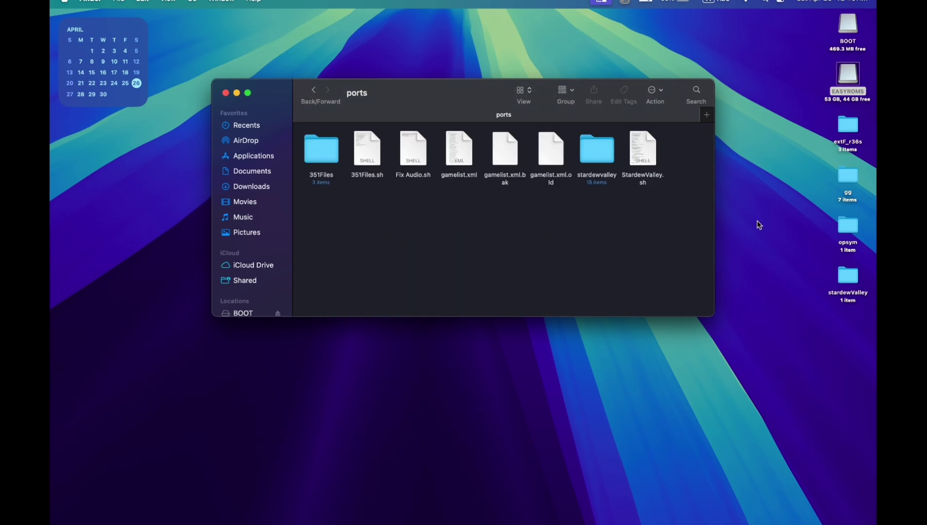
Move the old stardewvalley folder and StardewValley.sh to the Trash
{"action": "left_click", "coordinate": [611, 164]}
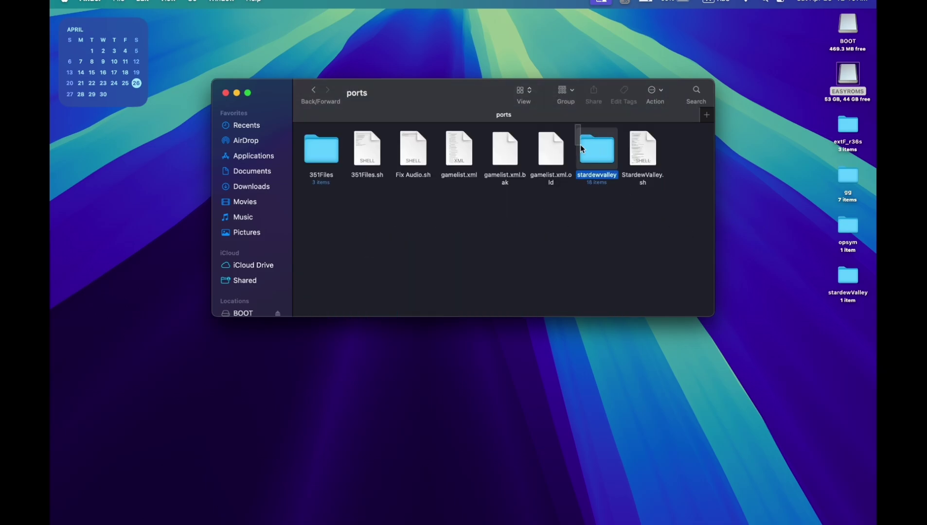
{"action": "left_click", "coordinate": [647, 202]}
{"action": "left_click_drag", "start_coordinate": [685, 146], "coordinate": [597, 159]}
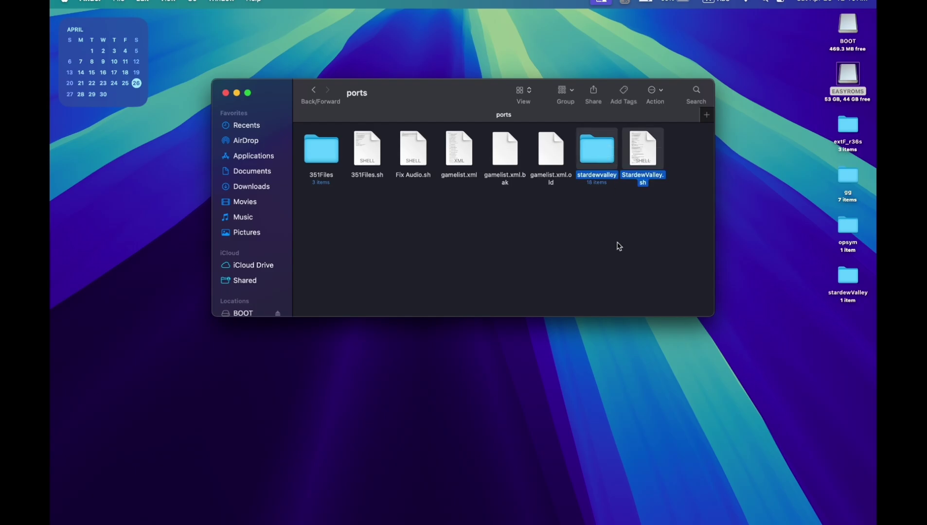
{"action": "right_click", "coordinate": [594, 148]}
{"action": "left_click", "coordinate": [599, 198]}
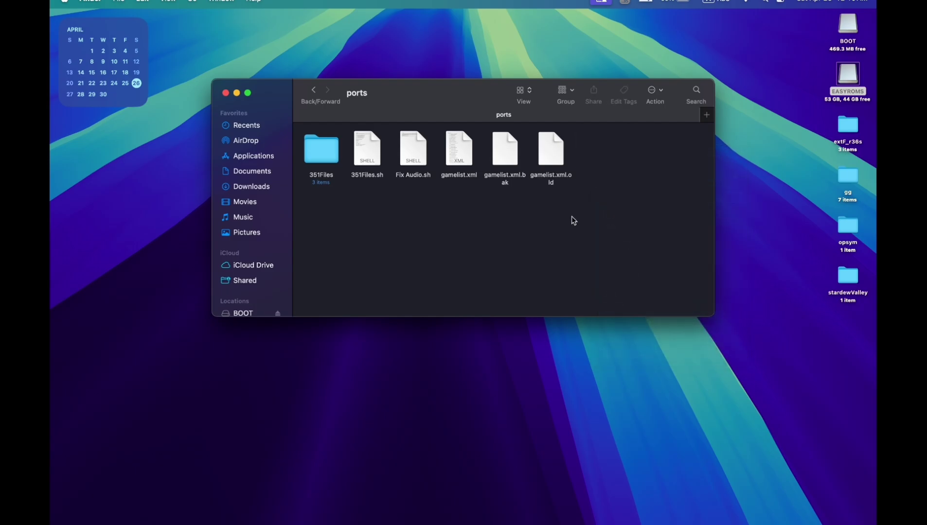
Open the desktop stardewValley folder, then its stardewvalley (1) subfolder, below the ports window
{"action": "double_click", "coordinate": [855, 281]}
{"action": "left_click_drag", "start_coordinate": [484, 172], "coordinate": [495, 220]}
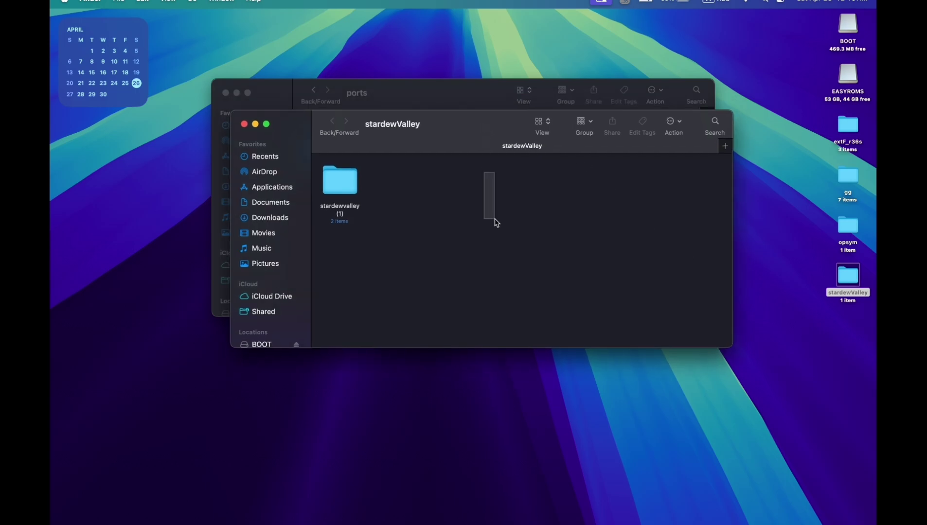
{"action": "left_click_drag", "start_coordinate": [480, 133], "coordinate": [494, 262]}
{"action": "left_click", "coordinate": [353, 308]}
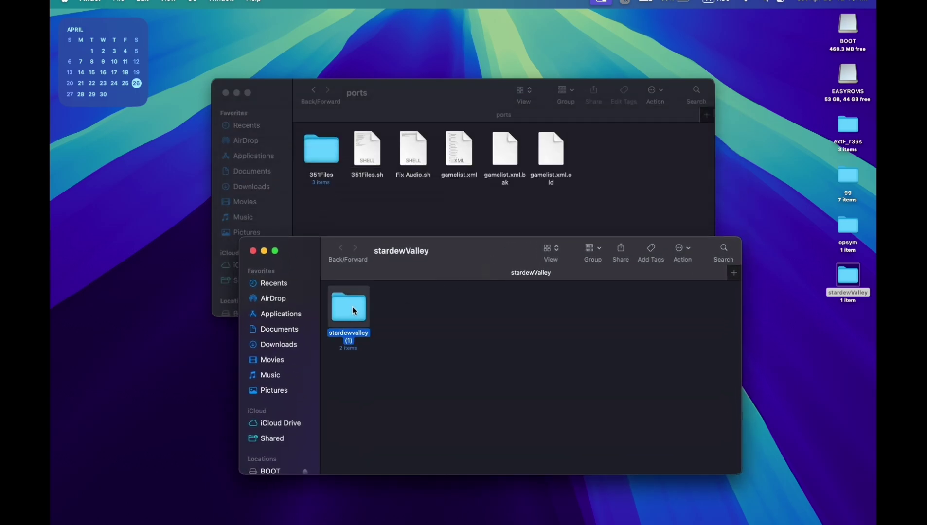
{"action": "double_click", "coordinate": [349, 306]}
Copy the stardewvalley folder and StardewValley.sh into the EASYROMS ports folder
{"action": "key", "text": "super+a"}
{"action": "left_click_drag", "start_coordinate": [341, 310], "coordinate": [434, 209]}
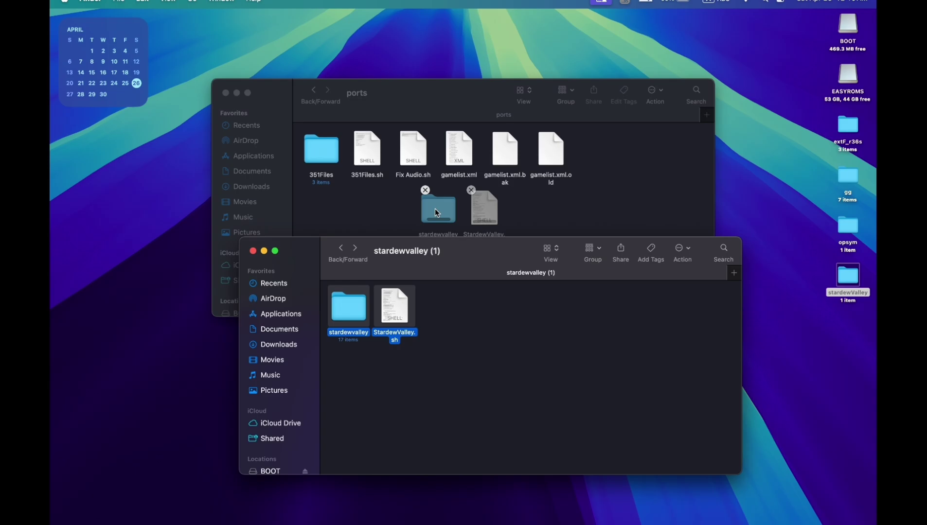
{"action": "left_click", "coordinate": [565, 214]}
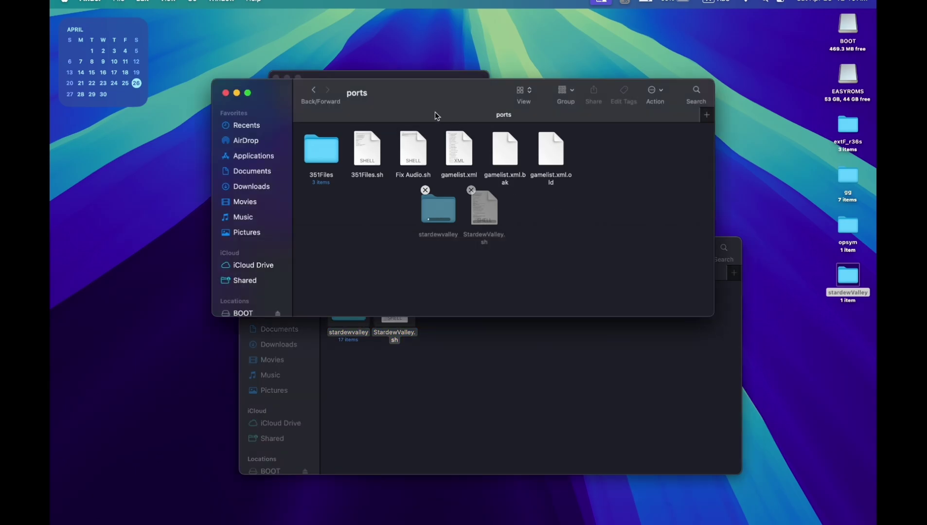
{"action": "left_click", "coordinate": [414, 77]}
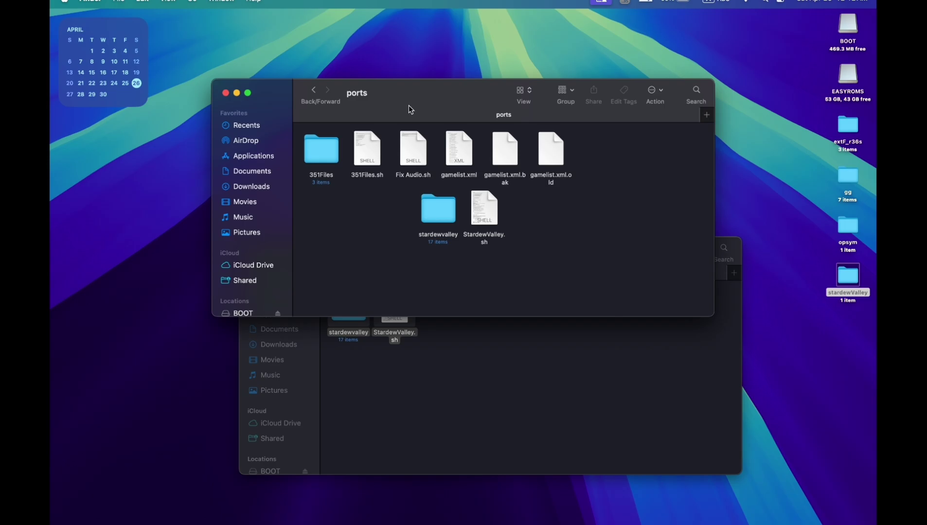
Close the ports and stardewvalley (1) windows and choose an action from the EASYROMS drive's context menu
{"action": "left_click", "coordinate": [225, 92]}
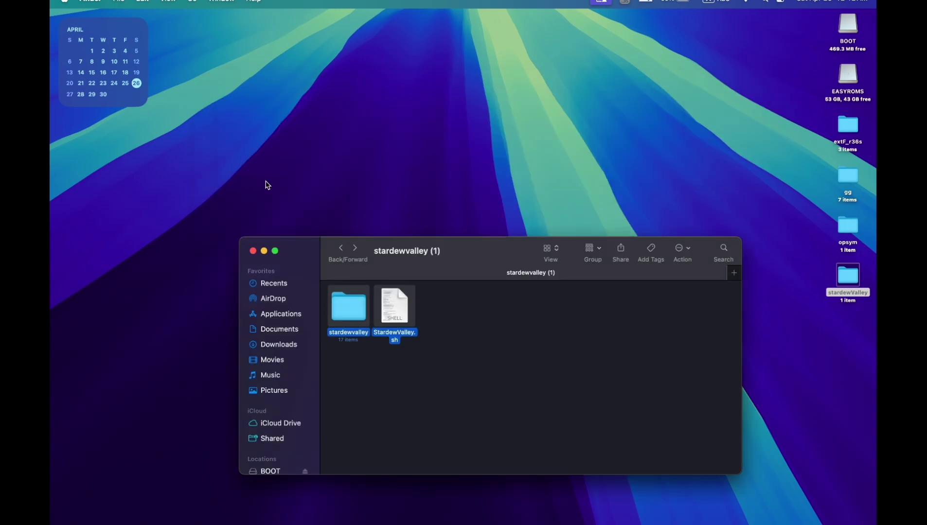
{"action": "left_click", "coordinate": [252, 252]}
{"action": "left_click", "coordinate": [847, 79]}
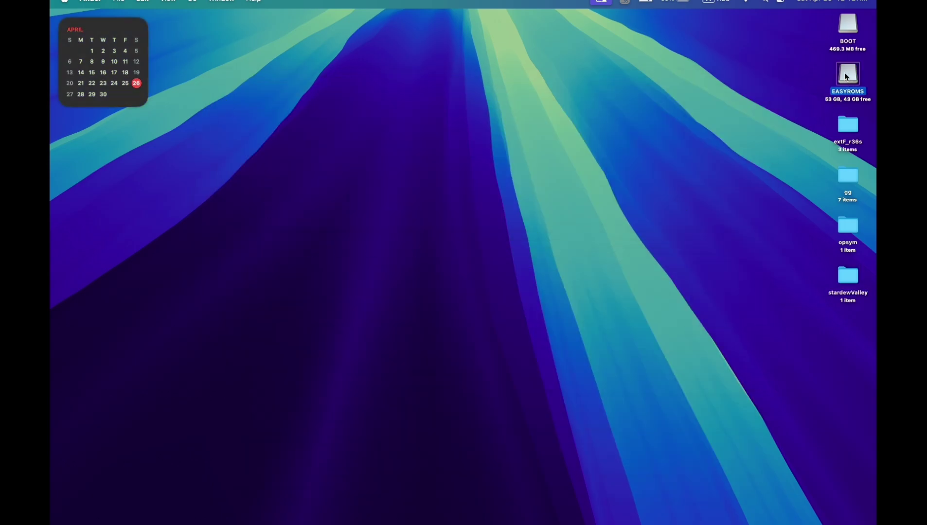
{"action": "right_click", "coordinate": [847, 79]}
{"action": "left_click", "coordinate": [802, 109]}
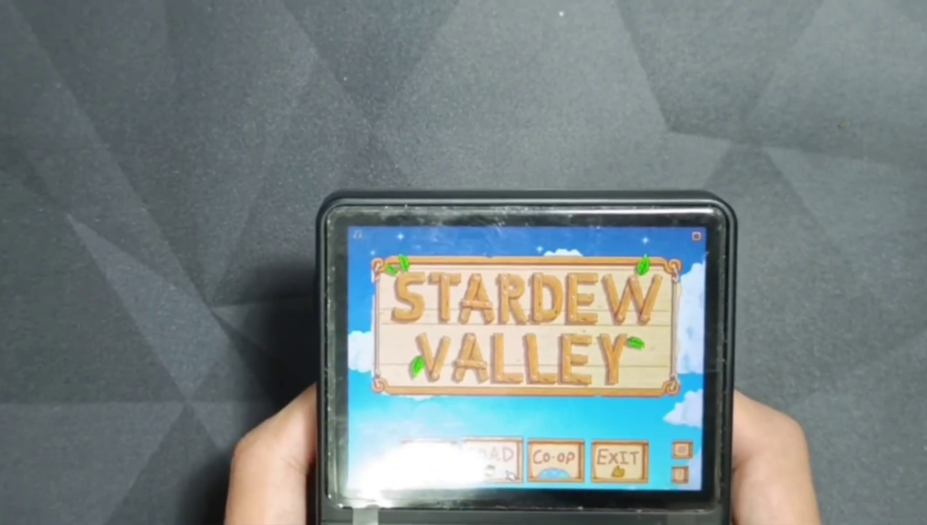
Start Stardew Valley from its title screen on the R36S
{"action": "key", "text": "Return"}
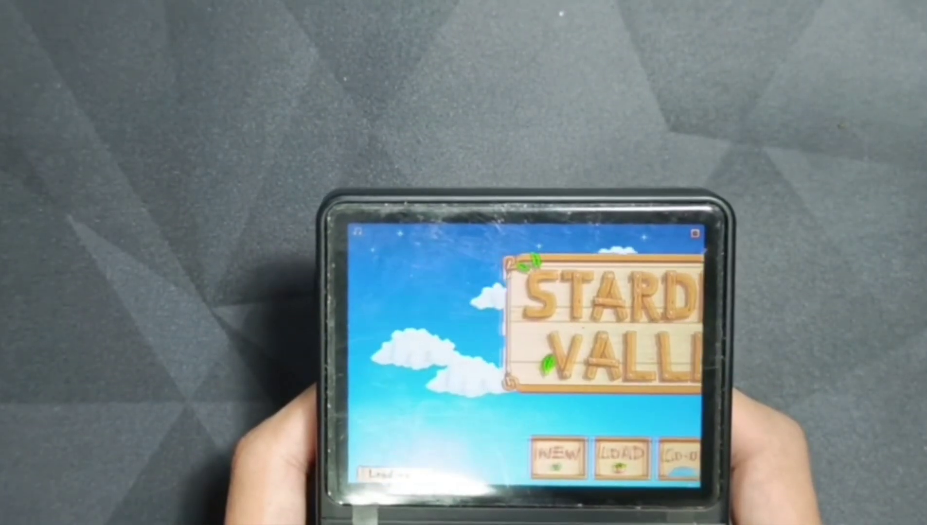